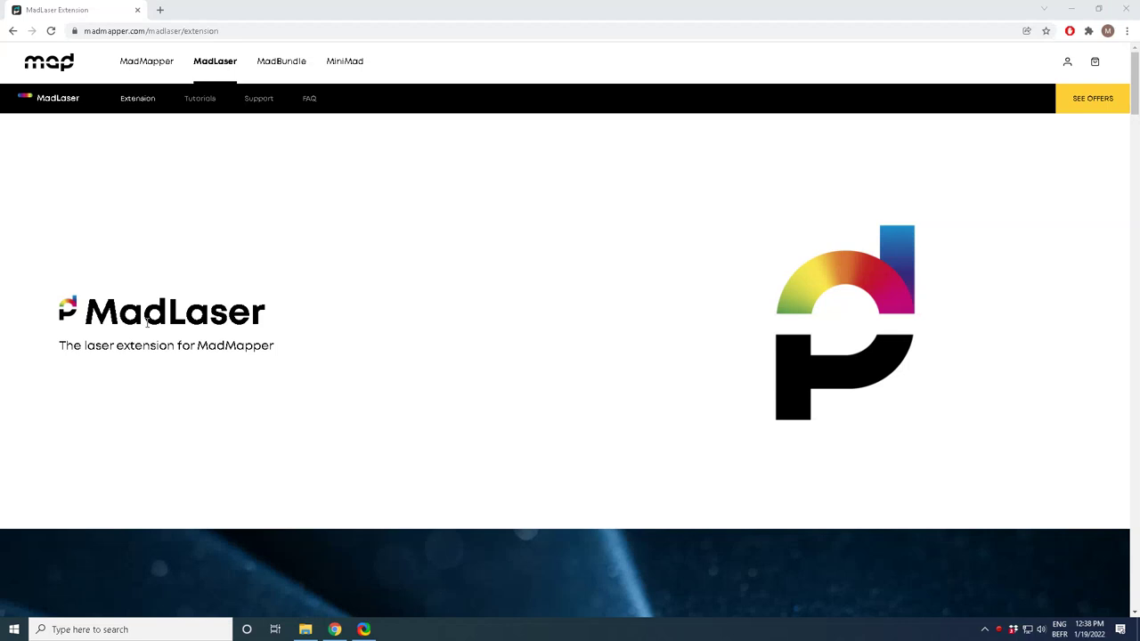
Search Windows for 'madm' and launch MadMapper 5.0.5.
key(super)
text(madm)
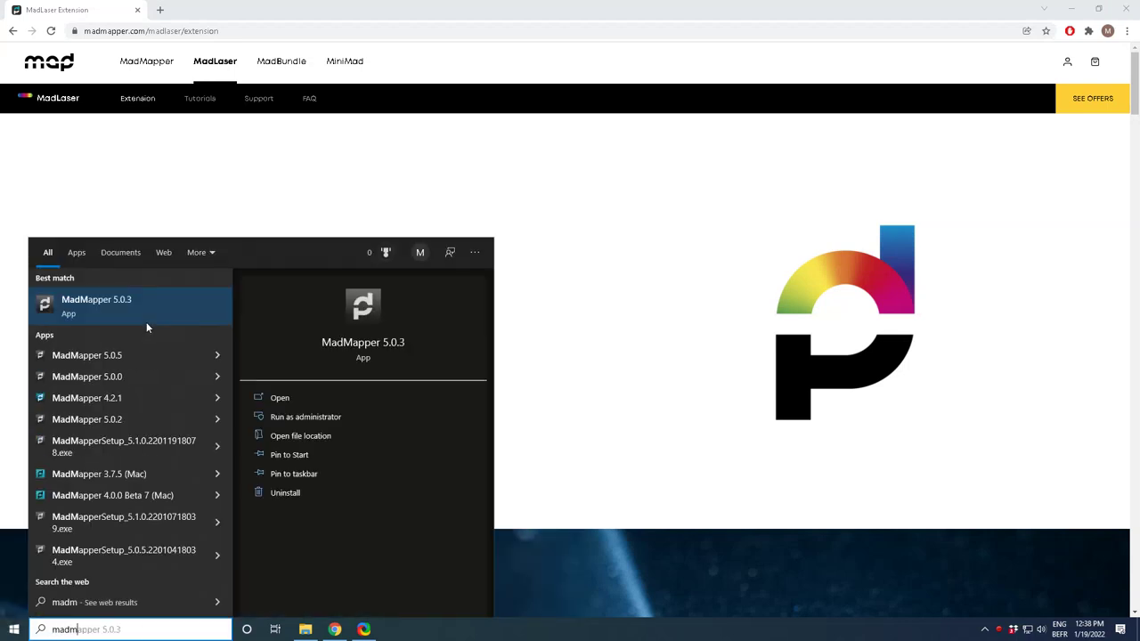
key(Down)
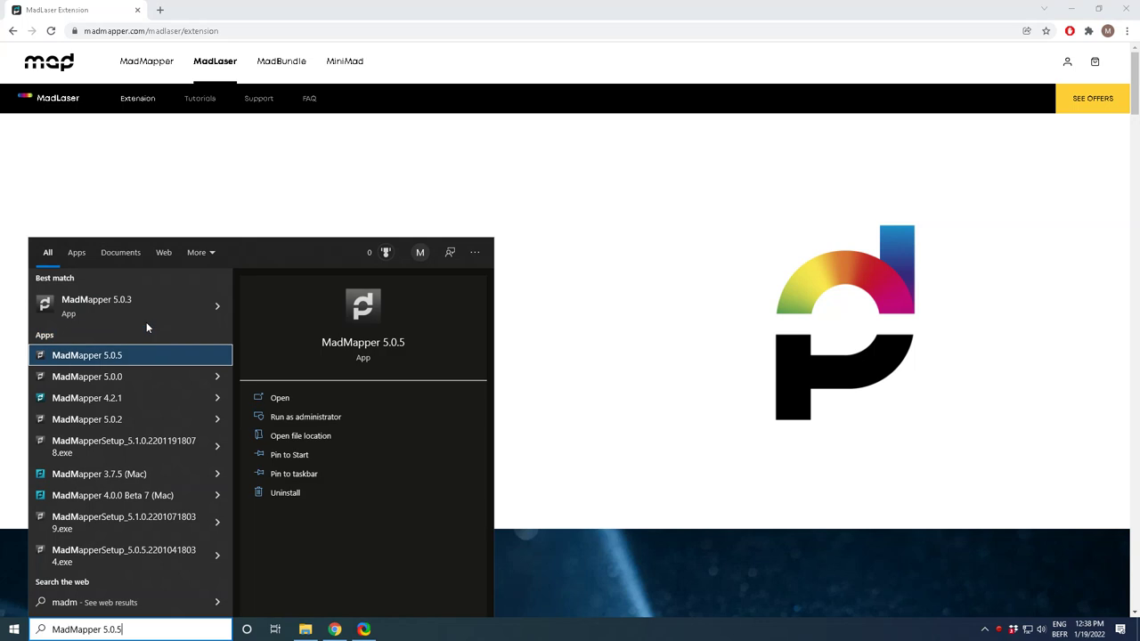
key(Return)
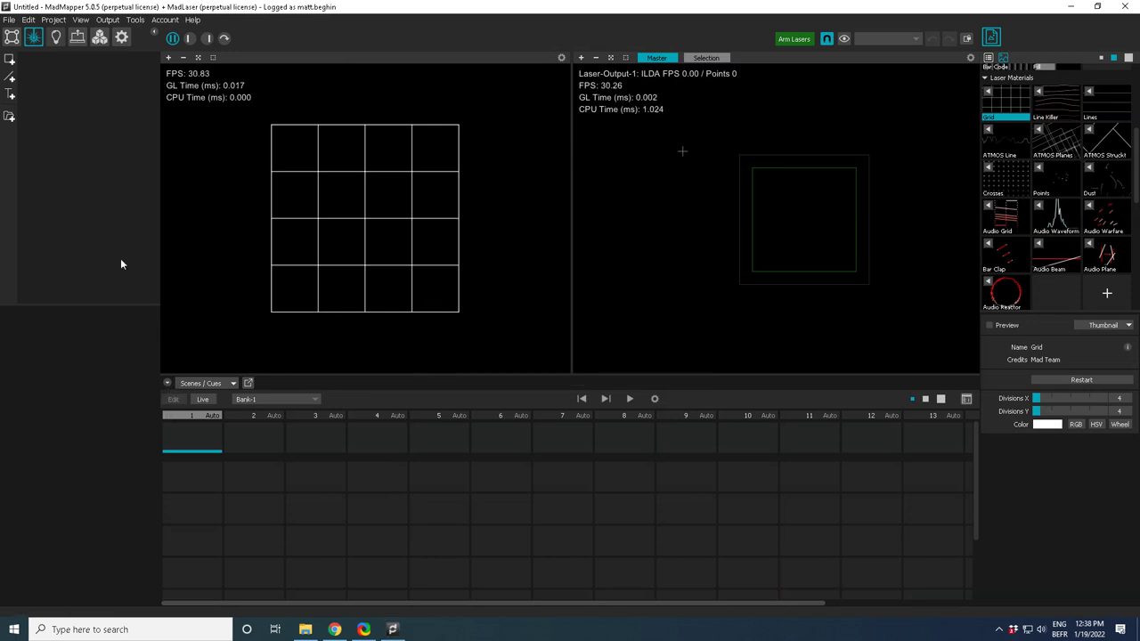
Check Laser-Output-1's destination, leave it at None, and hide the Scenes/Cues area.
click(79, 42)
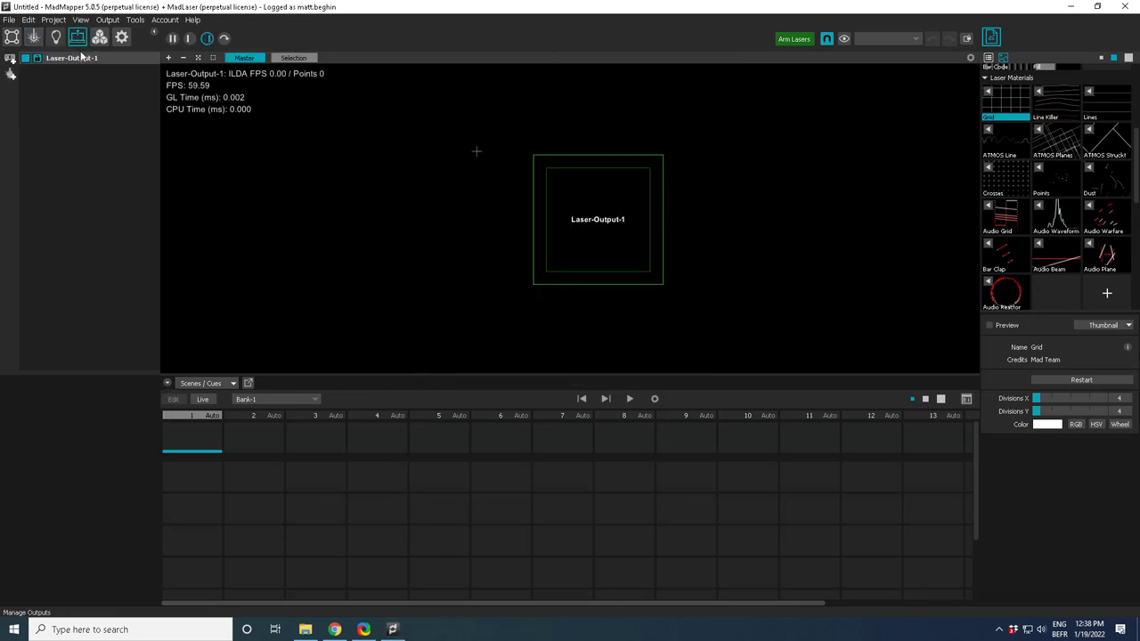
click(83, 58)
click(71, 418)
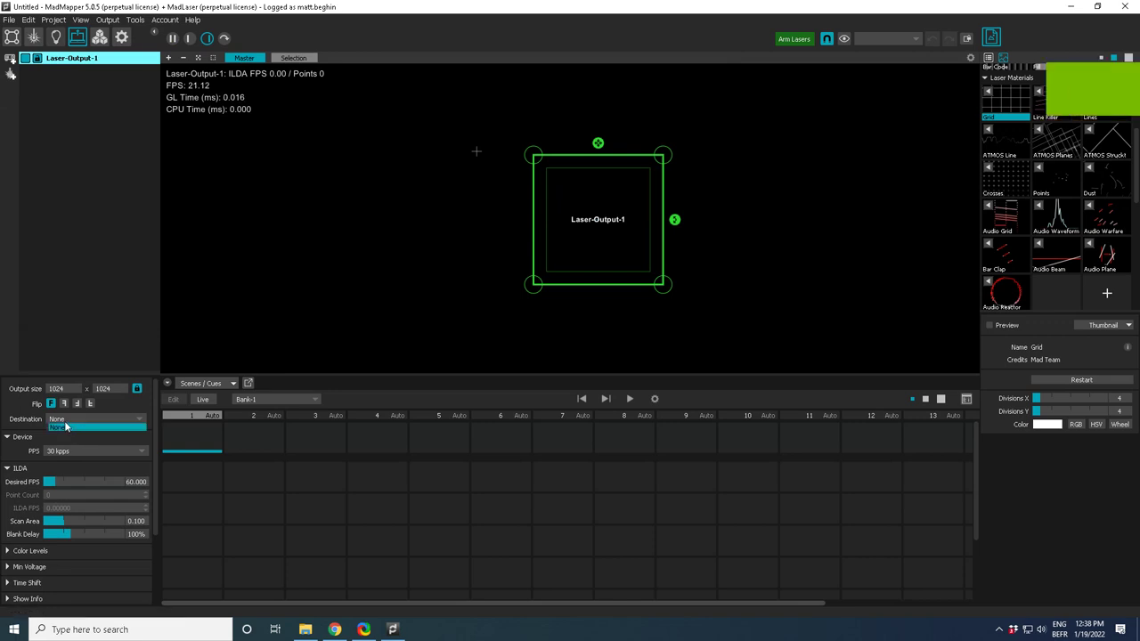
click(74, 426)
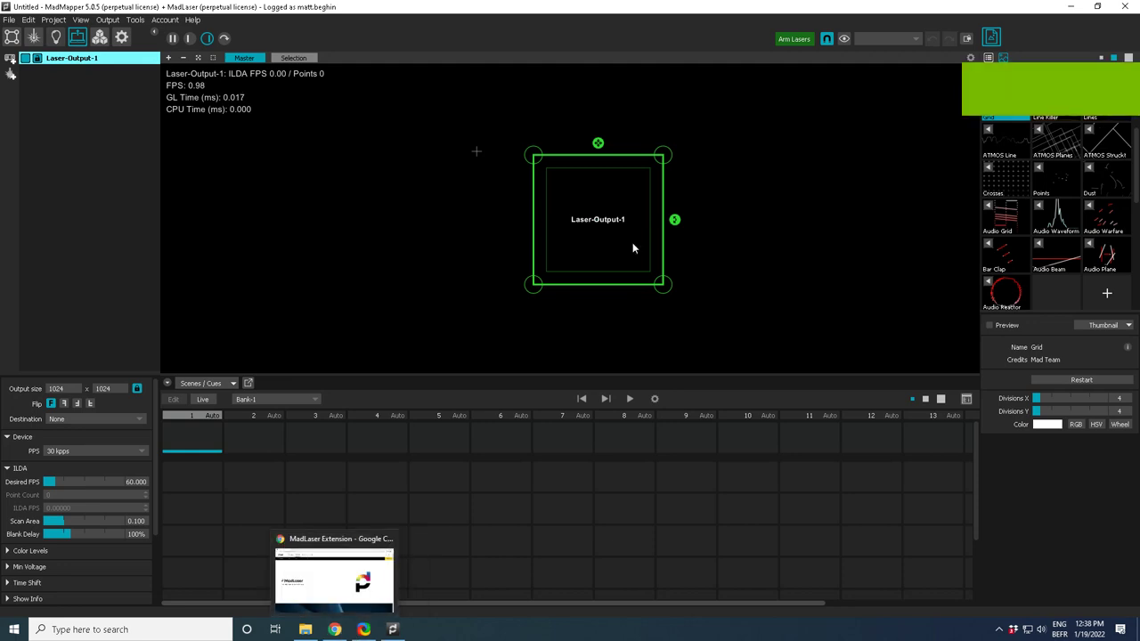
click(167, 383)
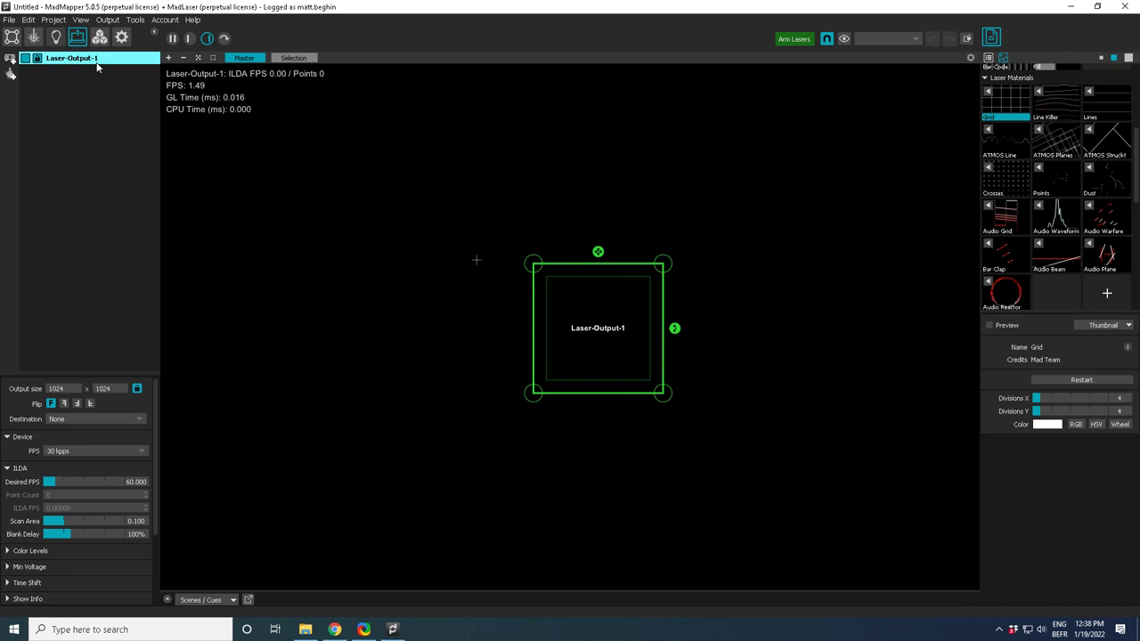
Create a new laser project and recheck that Laser-Output-1's destination is still None.
click(8, 20)
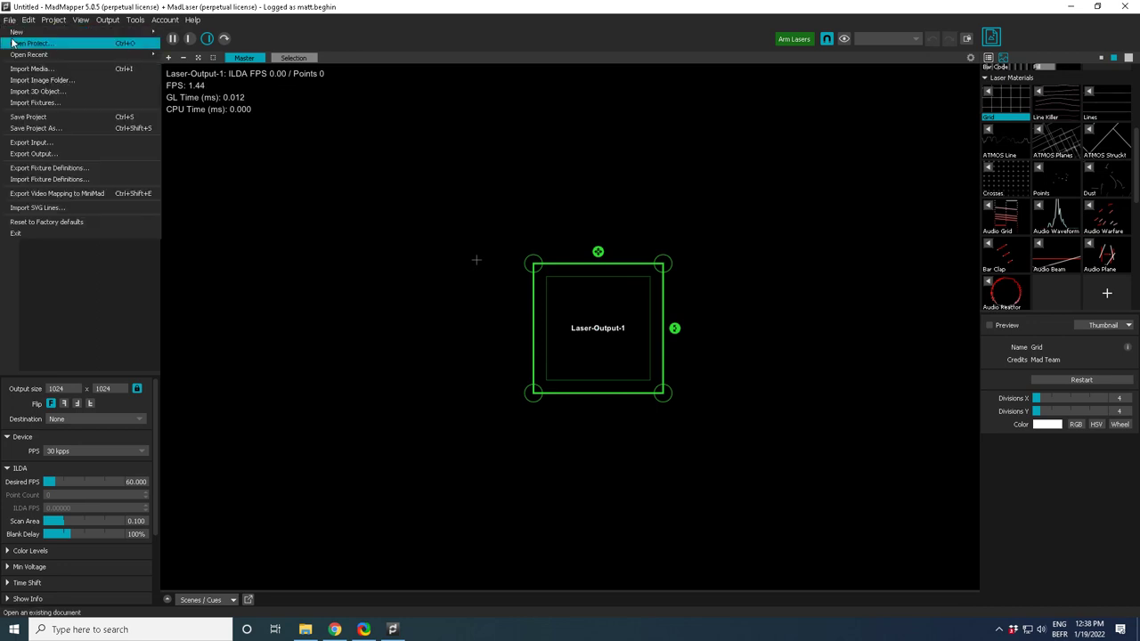
mouse_move(106, 34)
click(207, 47)
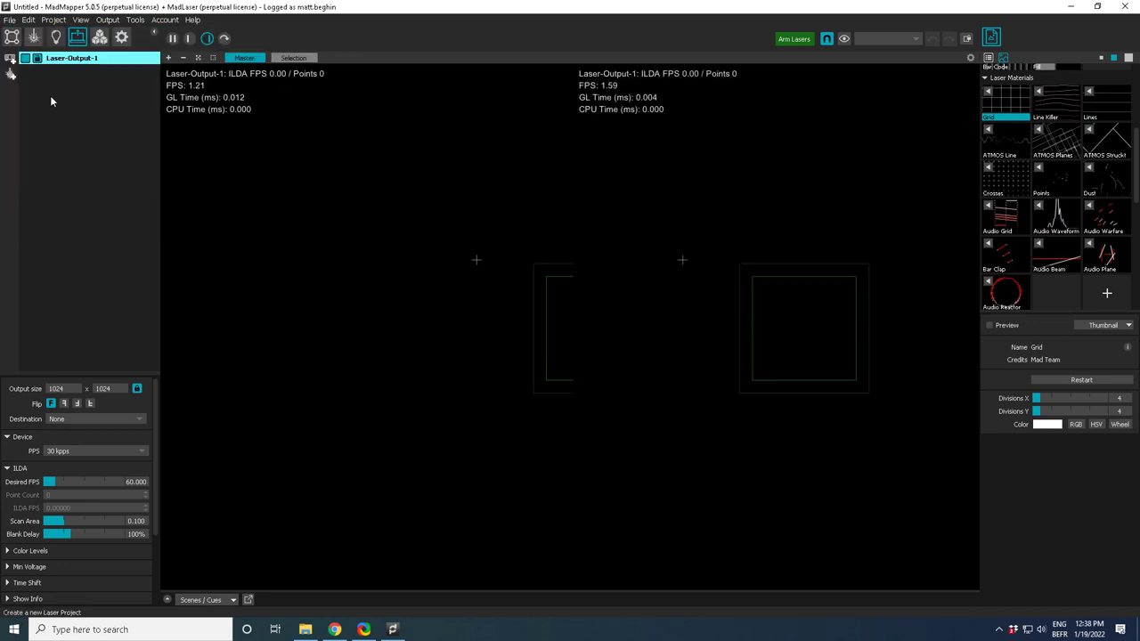
click(79, 38)
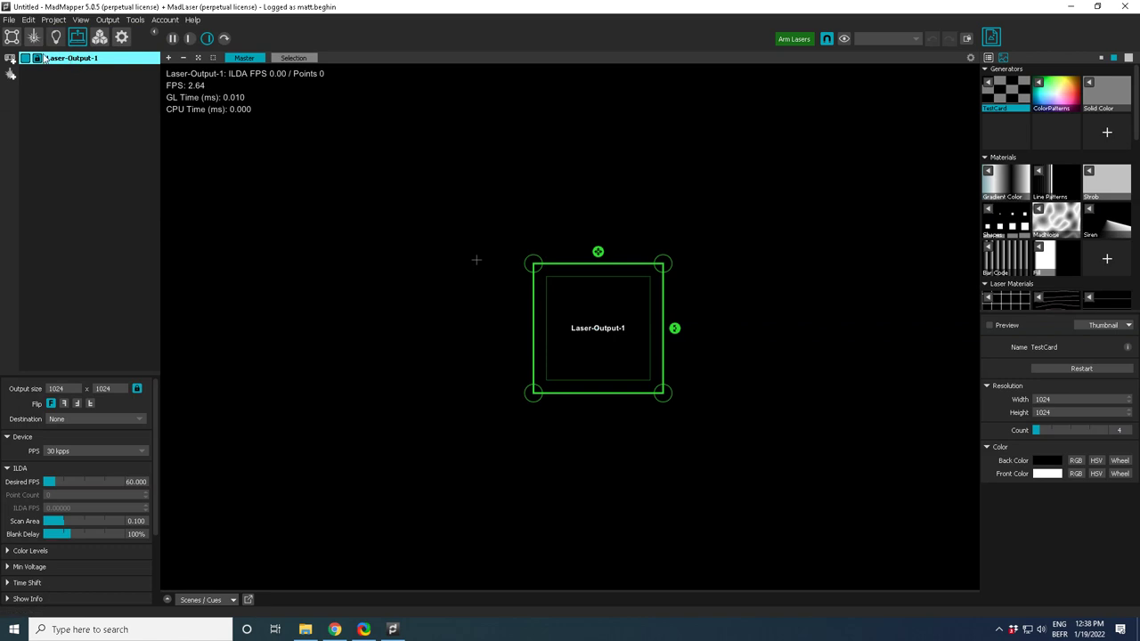
click(84, 420)
click(347, 423)
key(super)
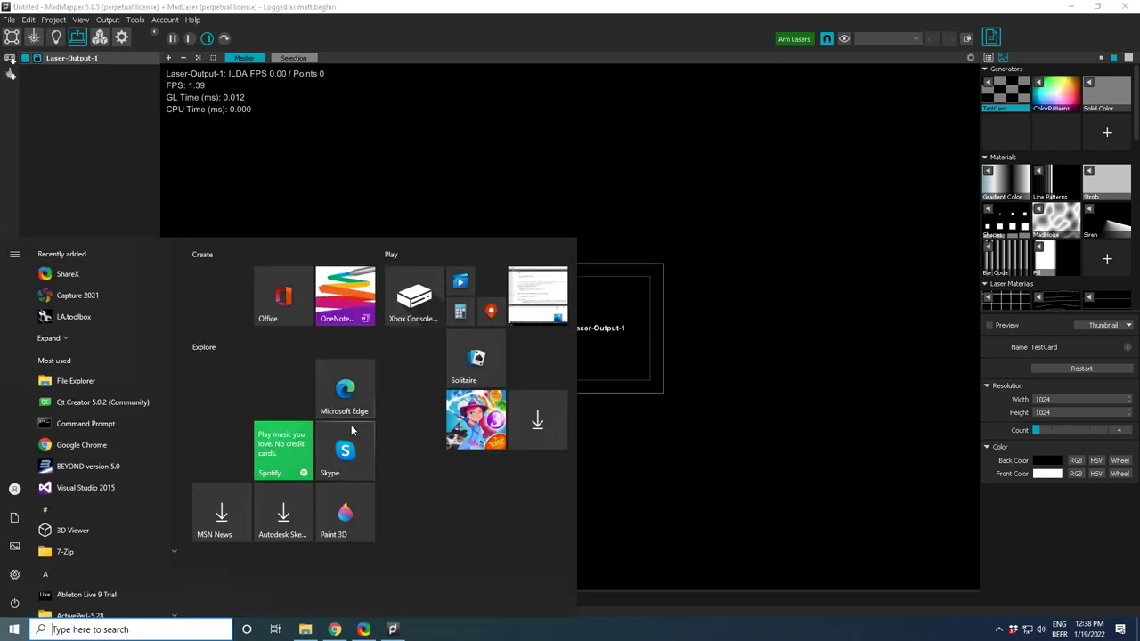
click(122, 59)
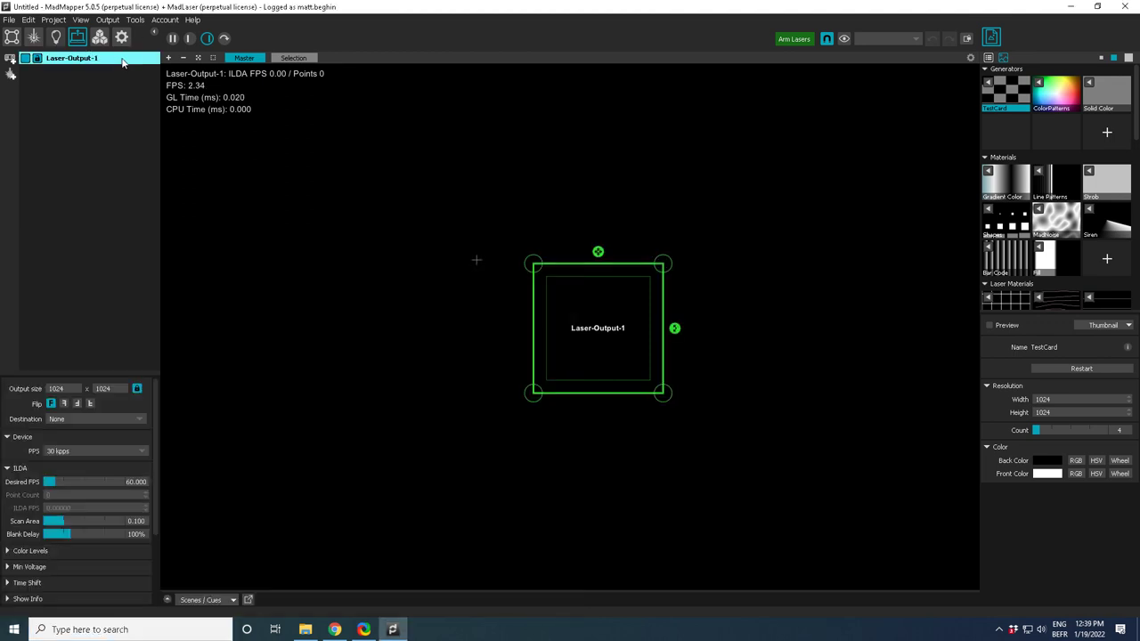
Search Windows for 'beyond' and launch Pangolin BEYOND version 5.0.
key(super)
text(beyond)
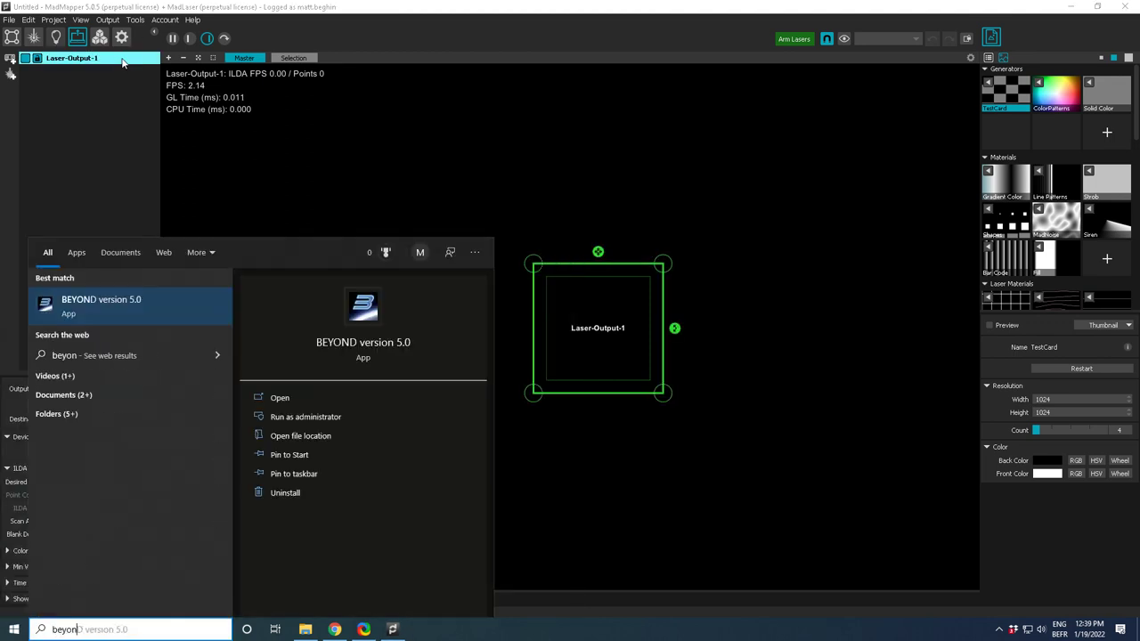
key(Escape)
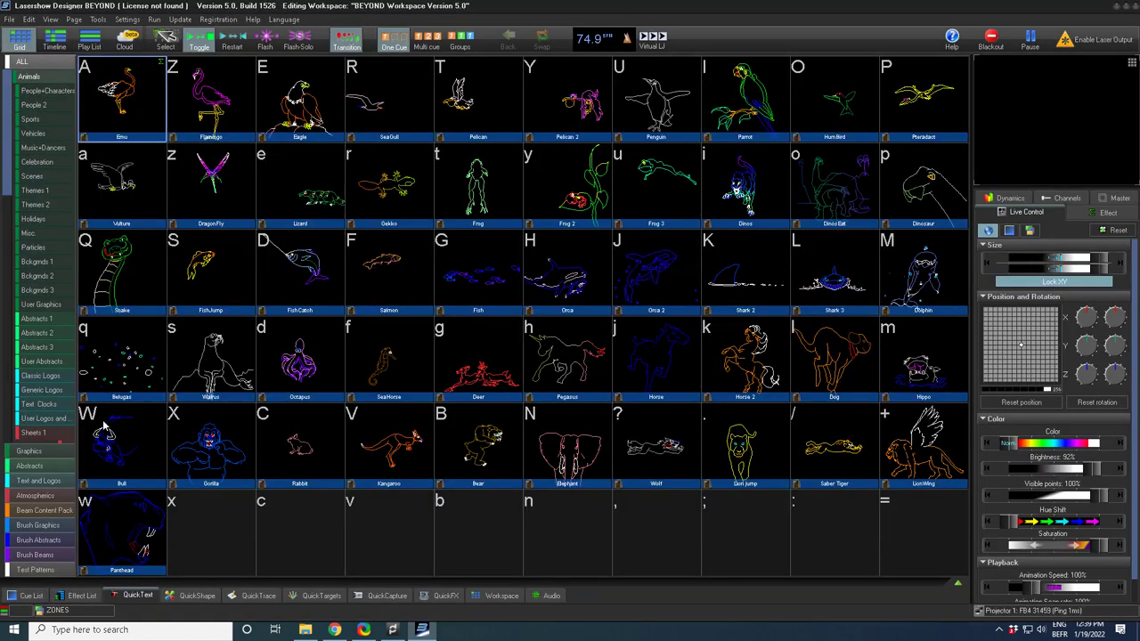
key(alt+Tab)
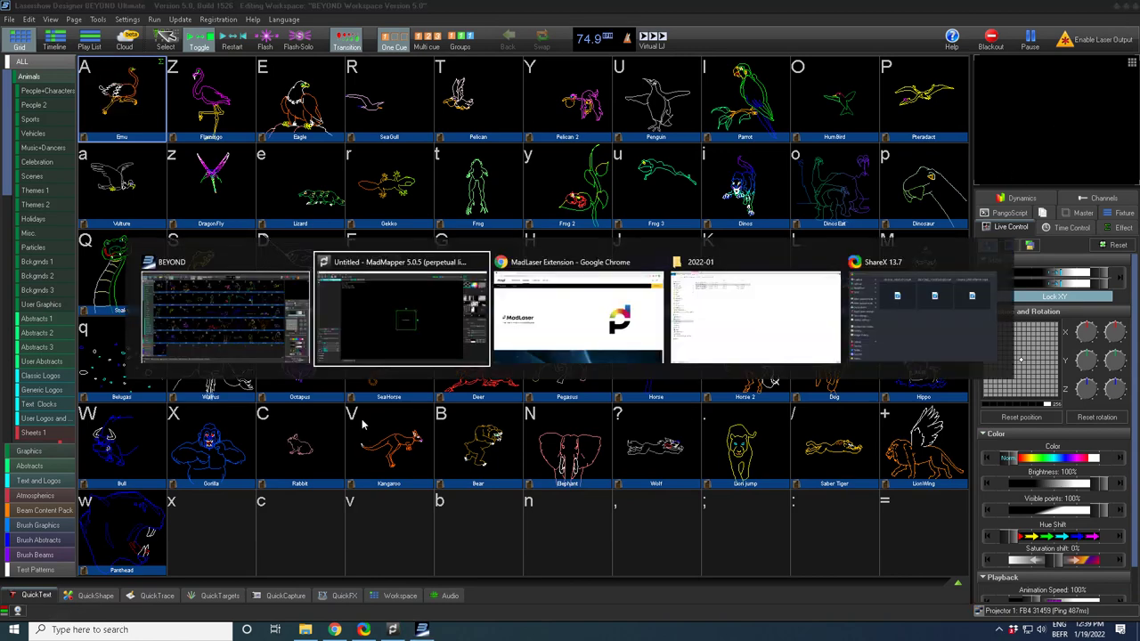
Send Laser-Output-1 to Pangolin Zone 1 and place a shrunken Grid material quad on it.
click(55, 419)
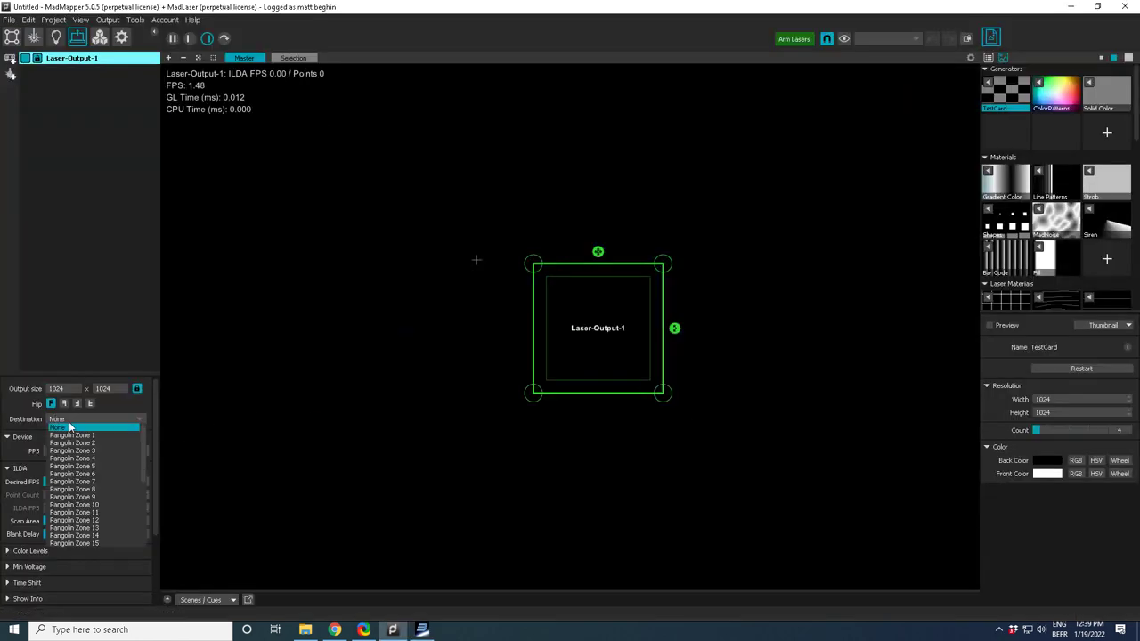
click(71, 436)
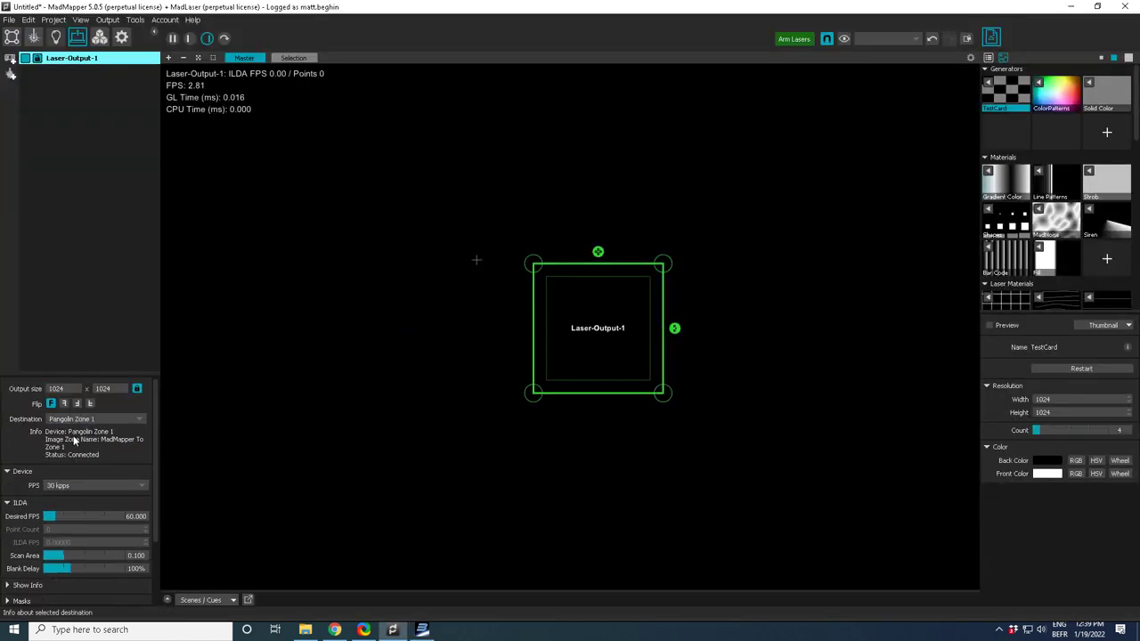
scroll(1033, 169, down, 3)
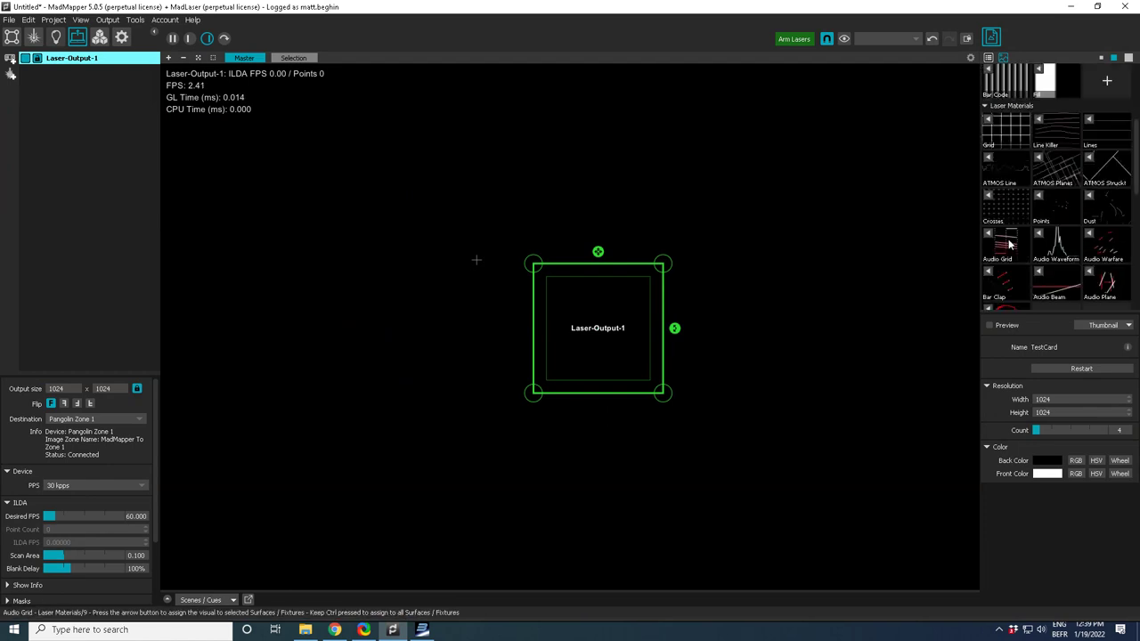
drag(1021, 138, 823, 204)
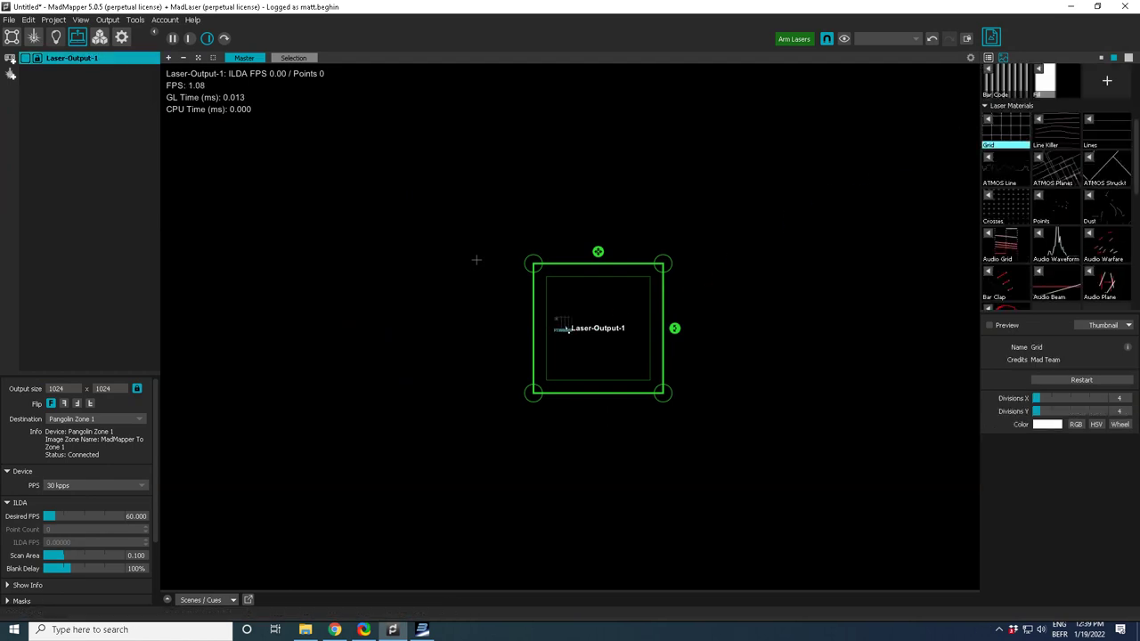
drag(565, 329, 597, 330)
drag(807, 260, 806, 271)
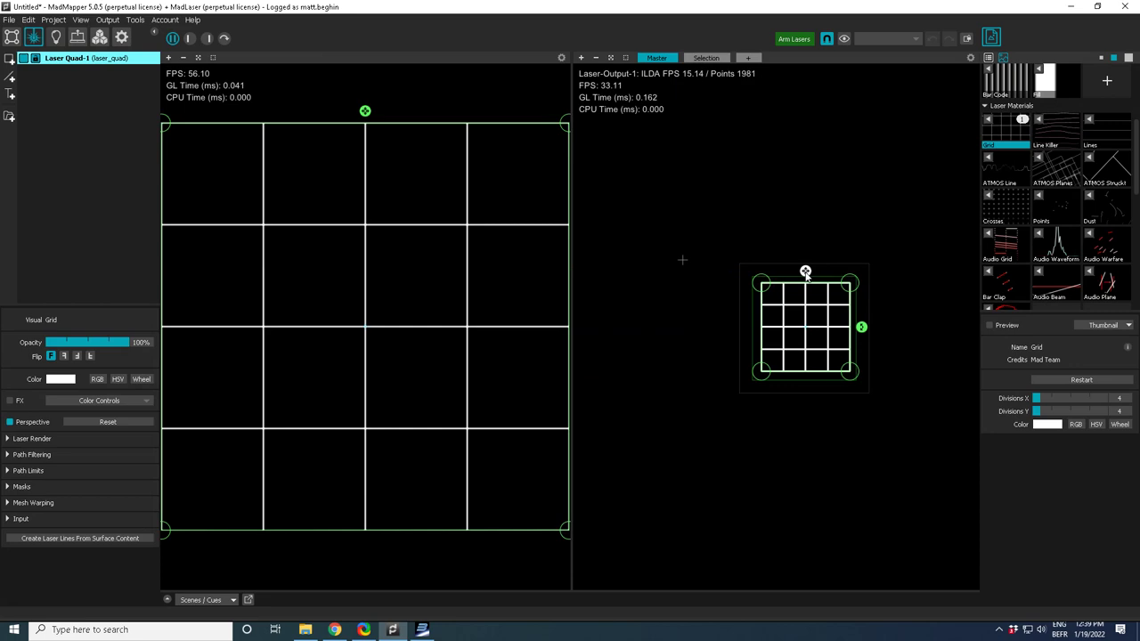
Arm the lasers, apply Audio Reactor to the quad, and confirm the Zone 1 destination.
click(796, 39)
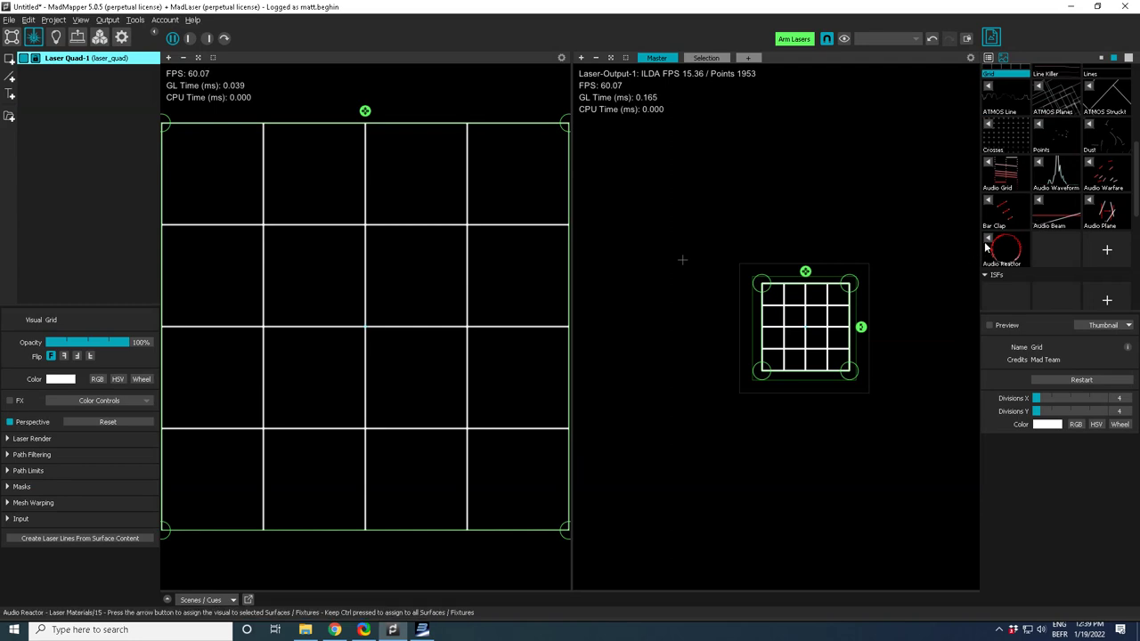
click(991, 242)
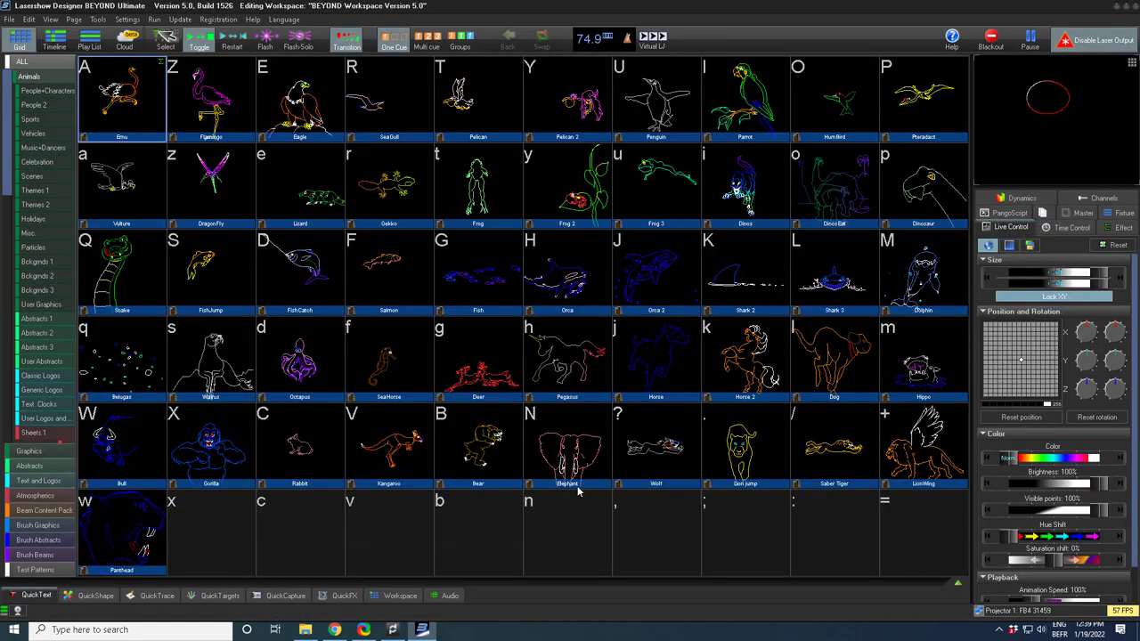
key(alt+Tab)
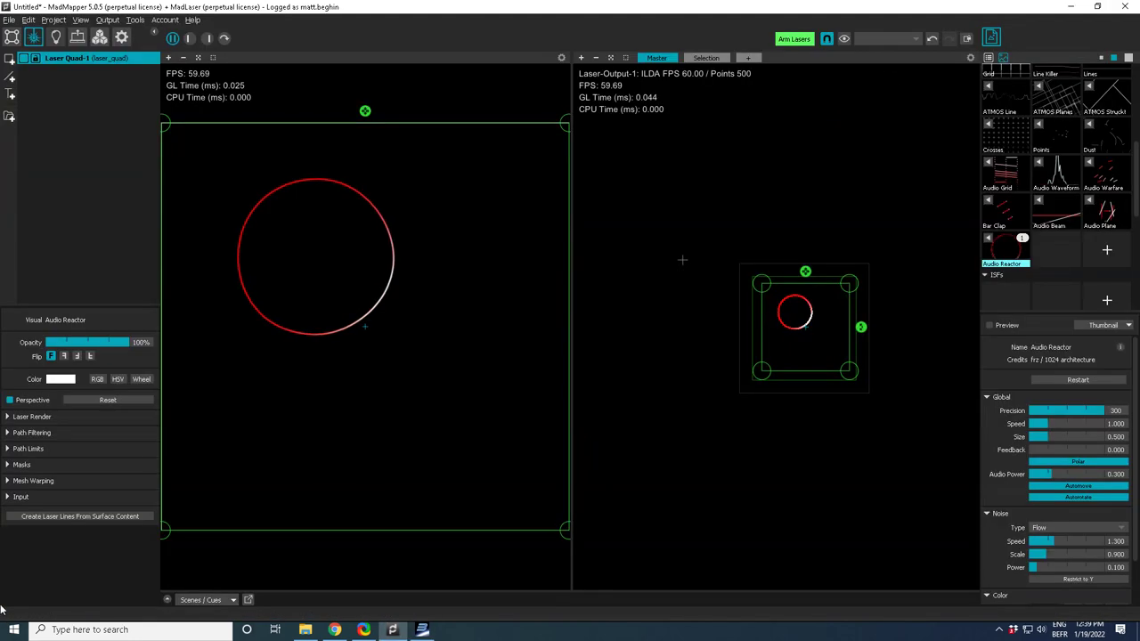
click(77, 38)
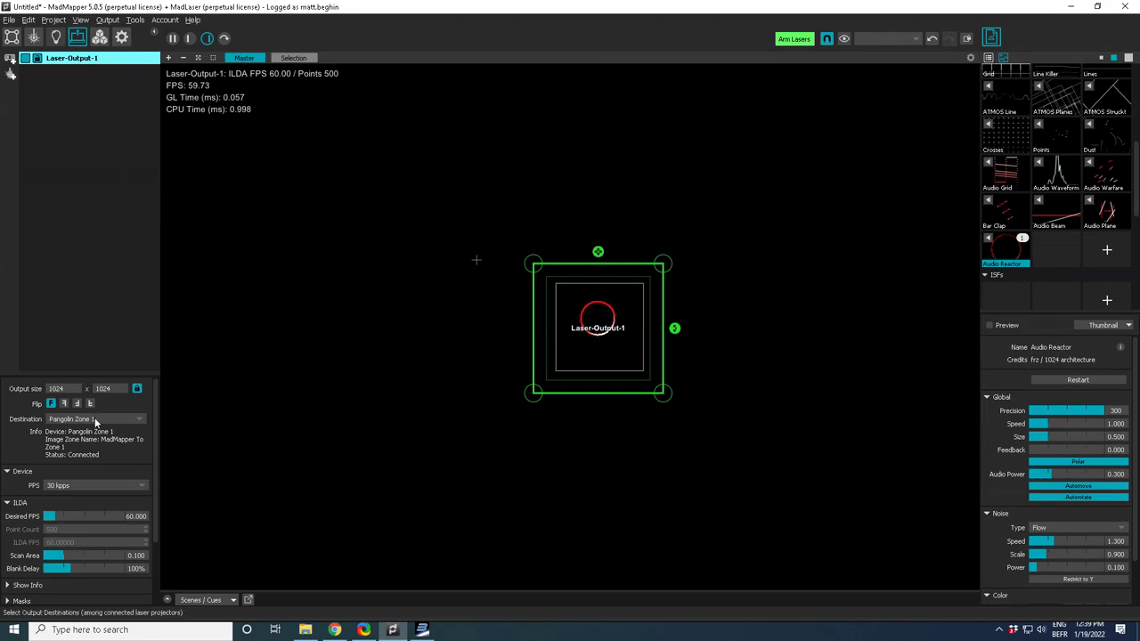
click(95, 419)
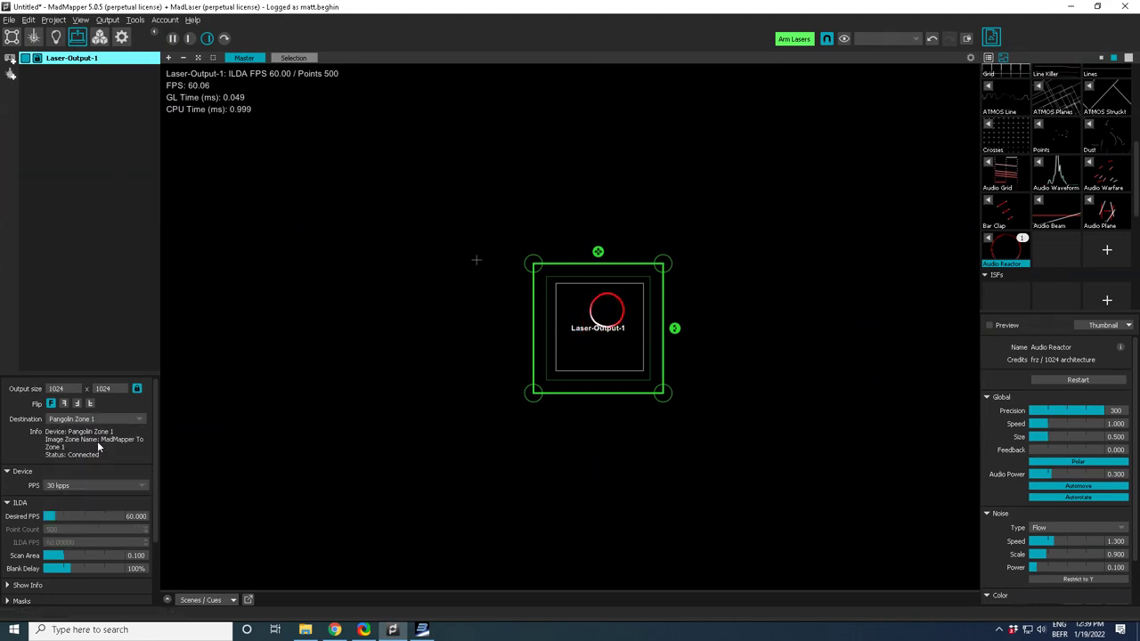
key(alt+Tab)
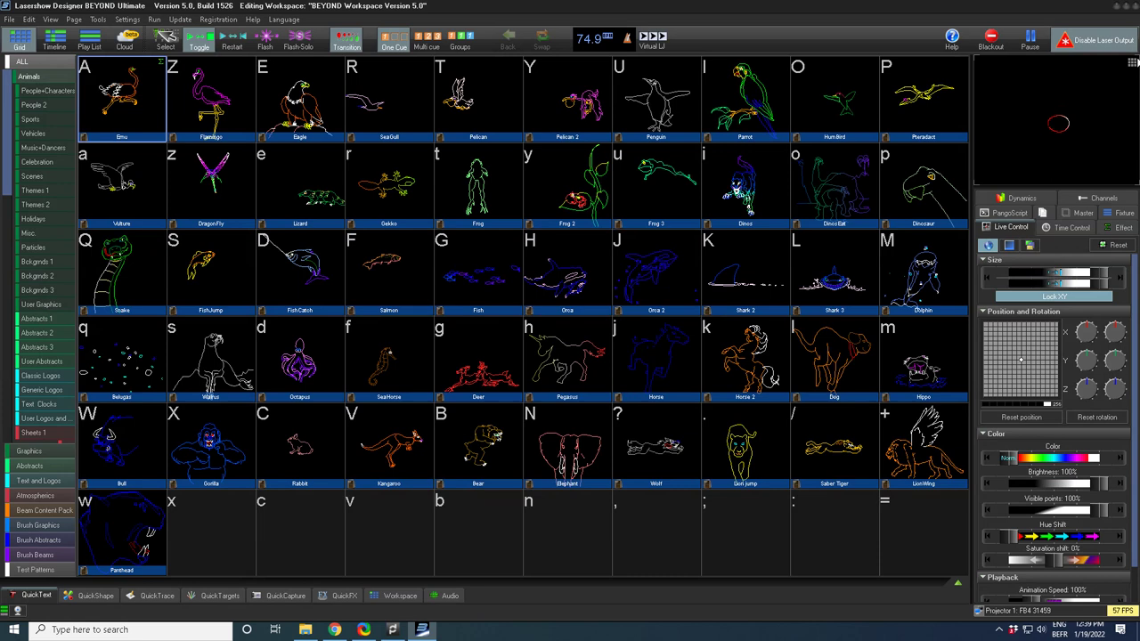
In BEYOND, show all four zone previews and inspect Zone 1 in Settings > Projection Zones.
click(1131, 64)
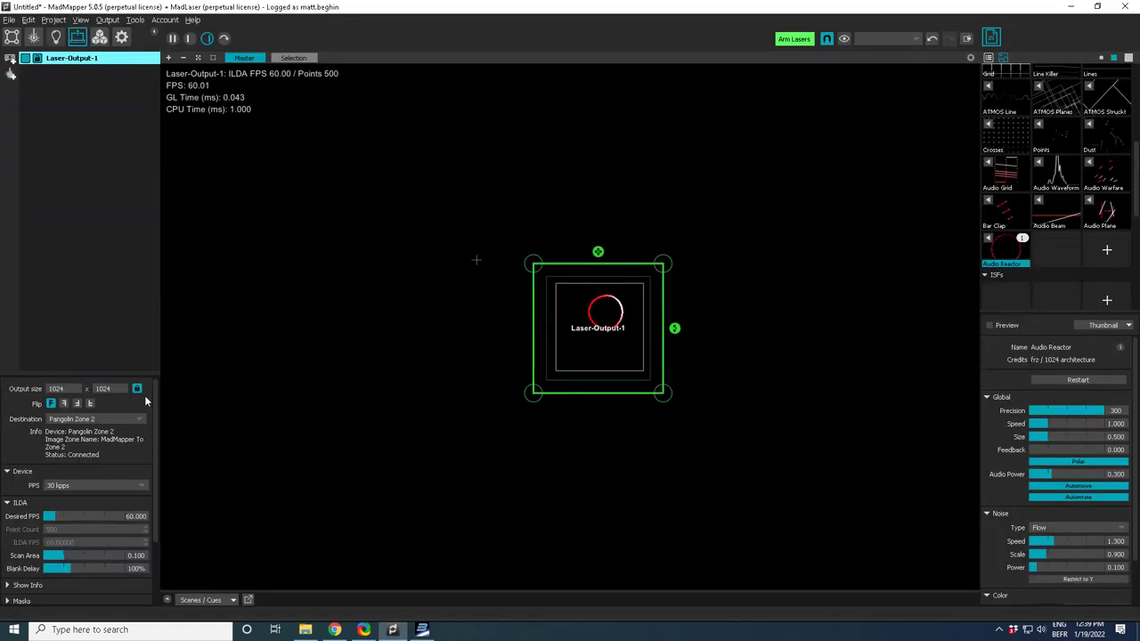
click(105, 418)
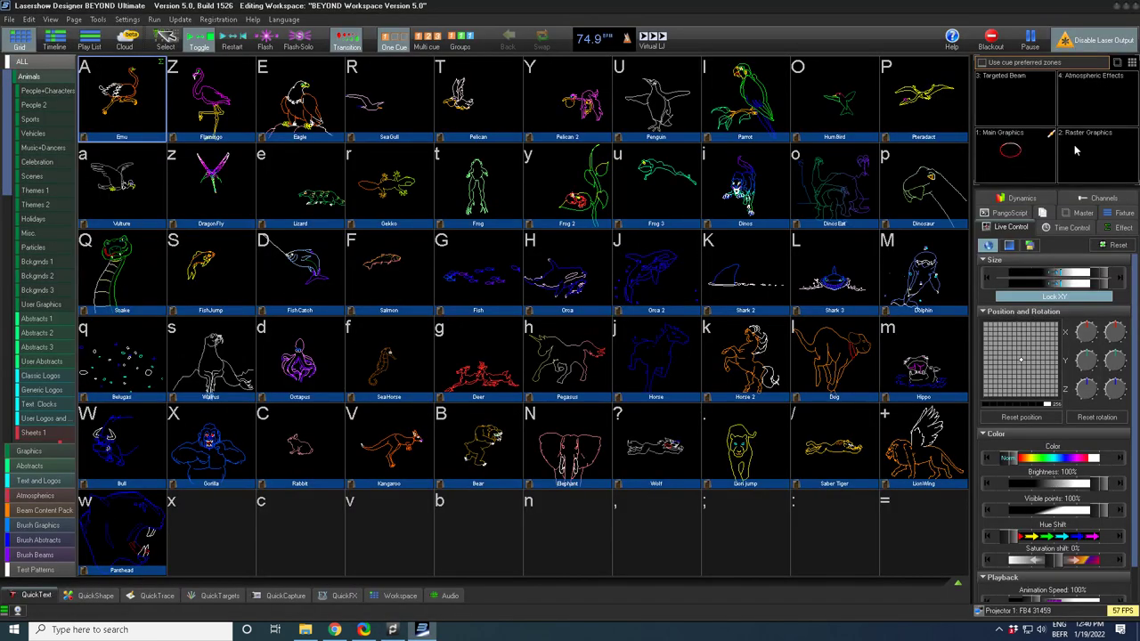
click(122, 19)
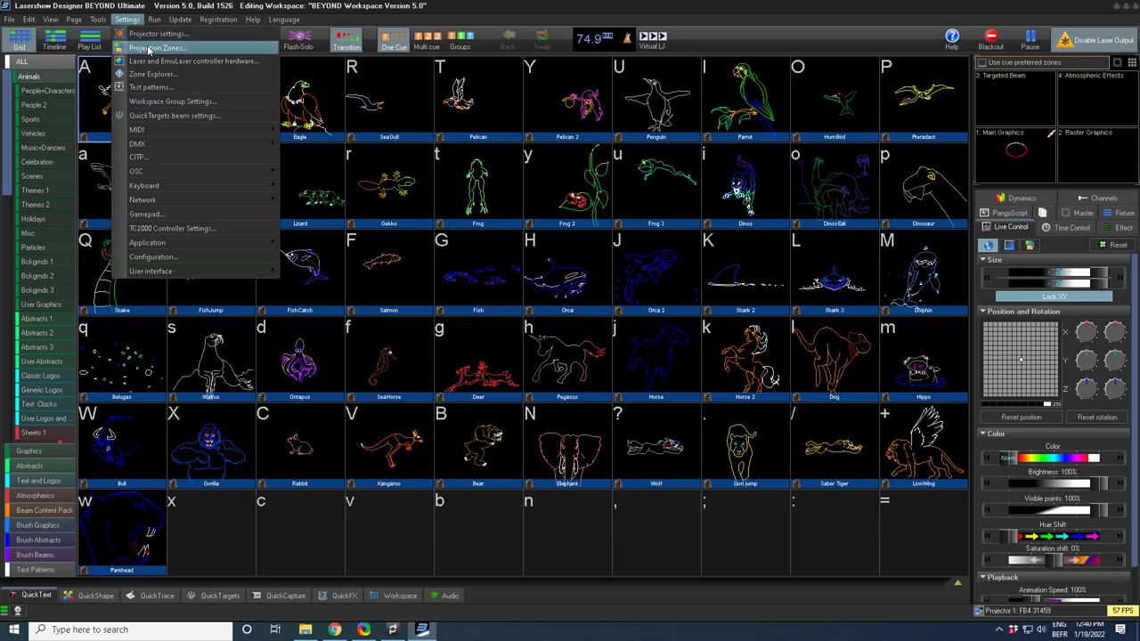
click(149, 48)
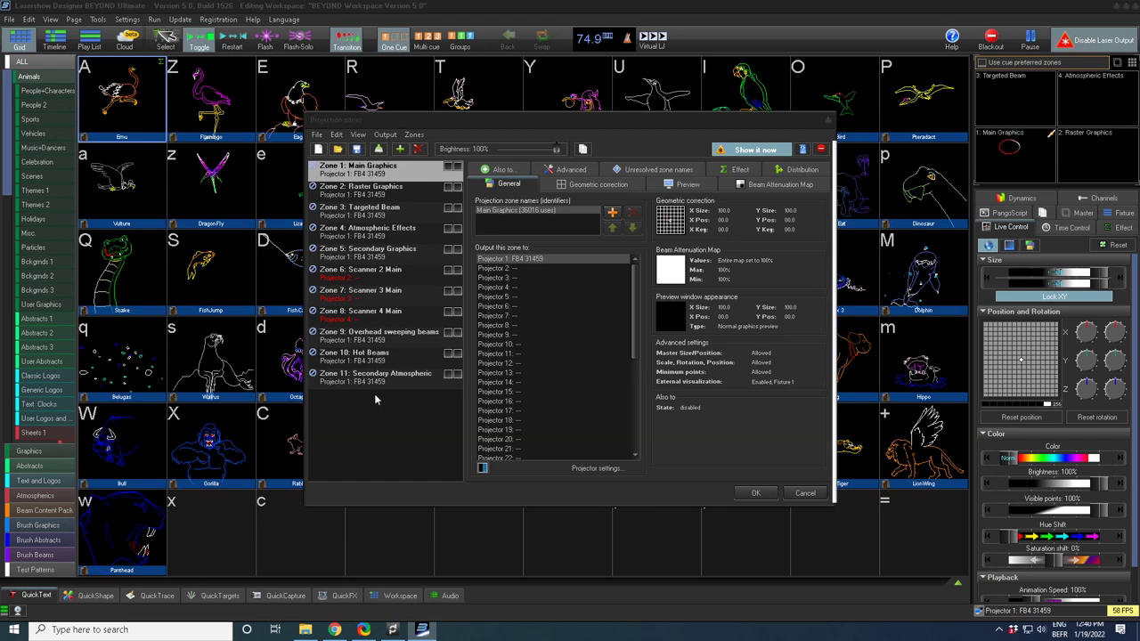
key(alt+Tab)
click(64, 424)
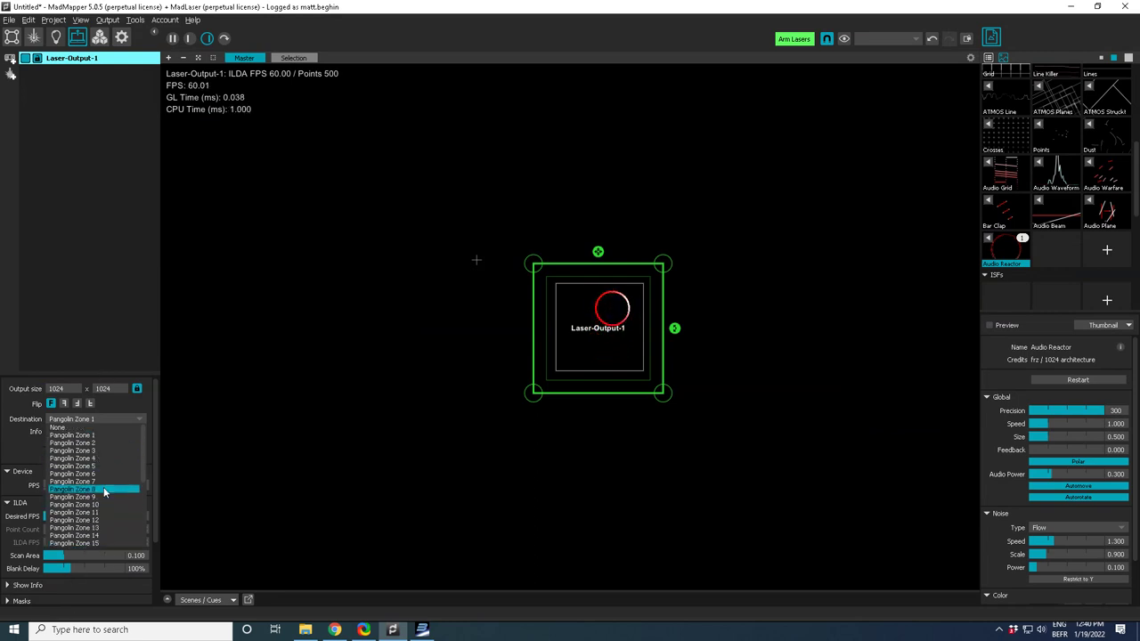
Keep Pangolin Zone 1 as Laser-Output-1's destination and close BEYOND's Projection Zones window.
scroll(103, 481, down, 6)
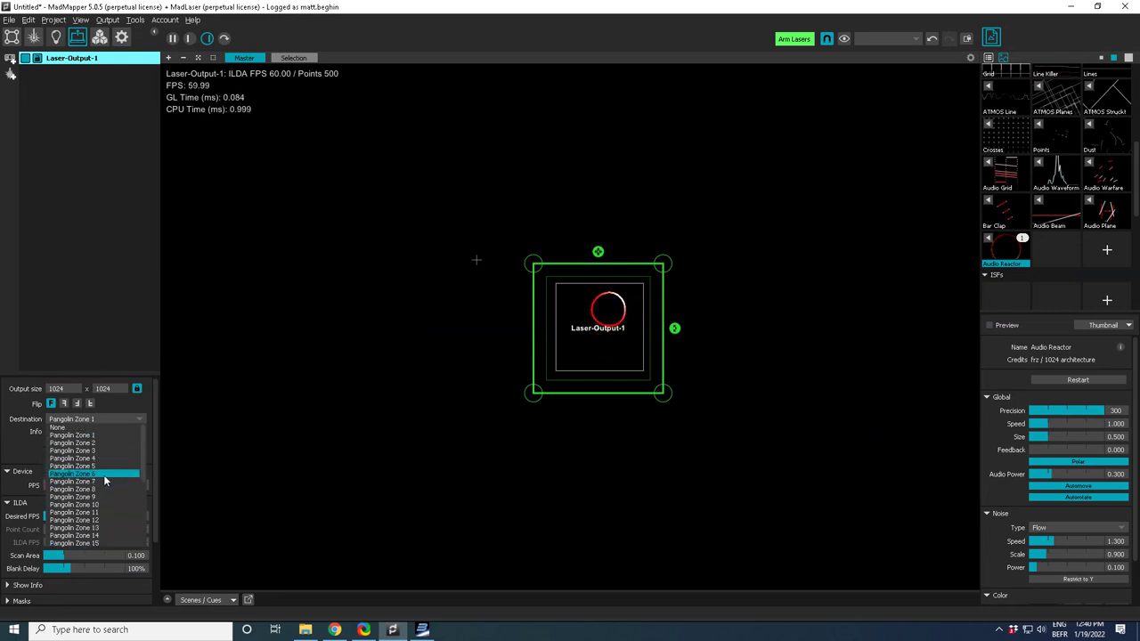
click(103, 419)
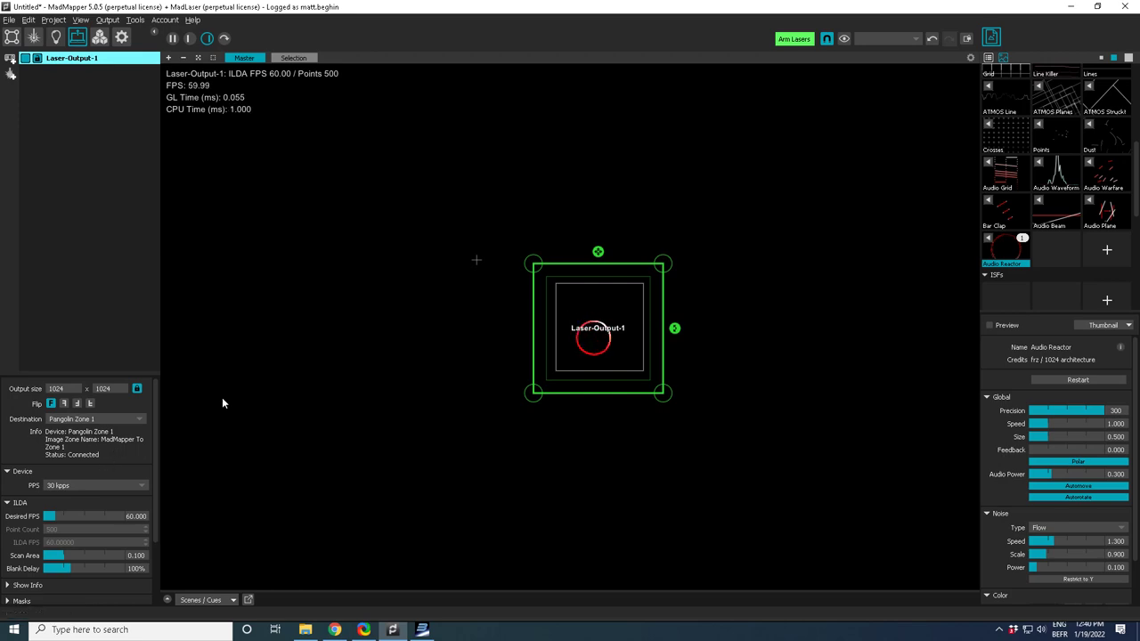
key(alt+Tab)
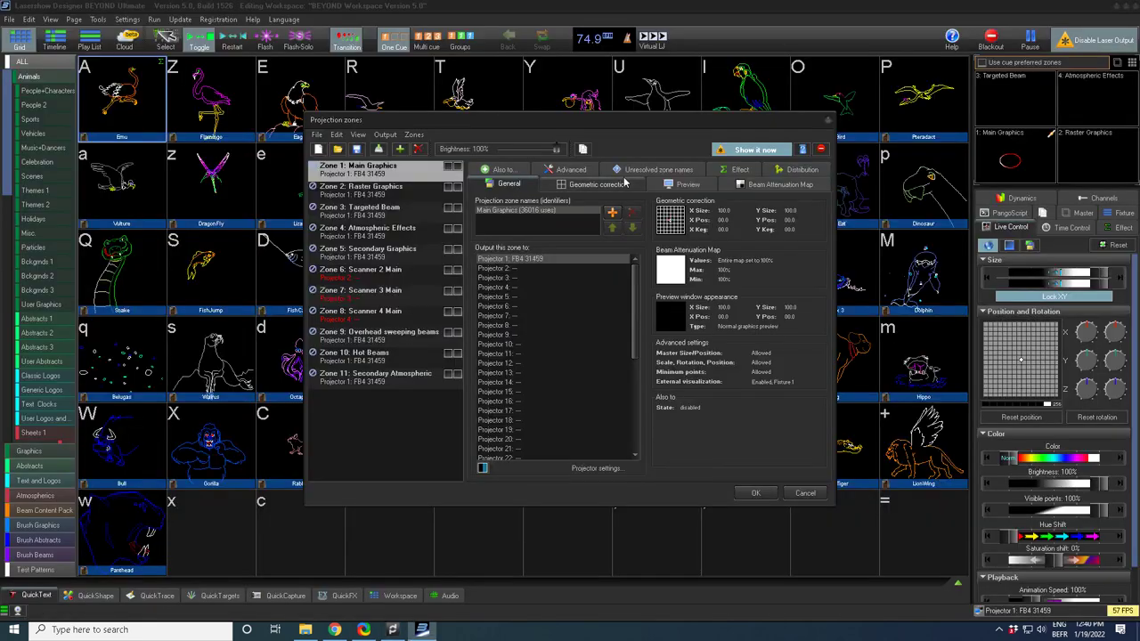
click(829, 120)
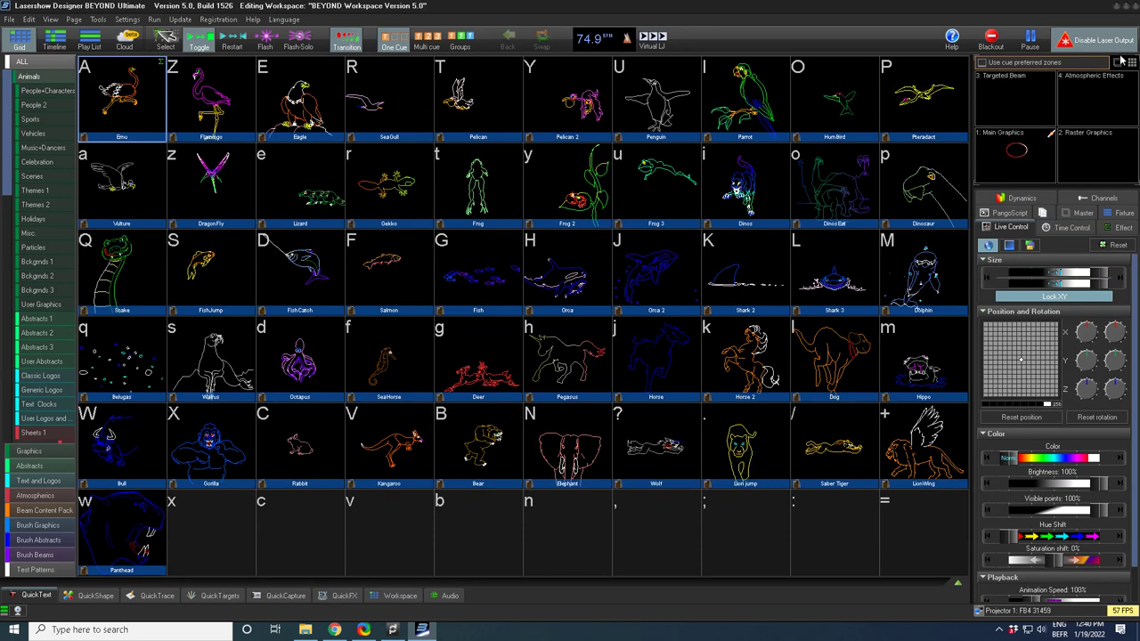
Enable Output > Laser Cursor, then set cursor Level 100% and Size 25% in master settings.
key(alt+Tab)
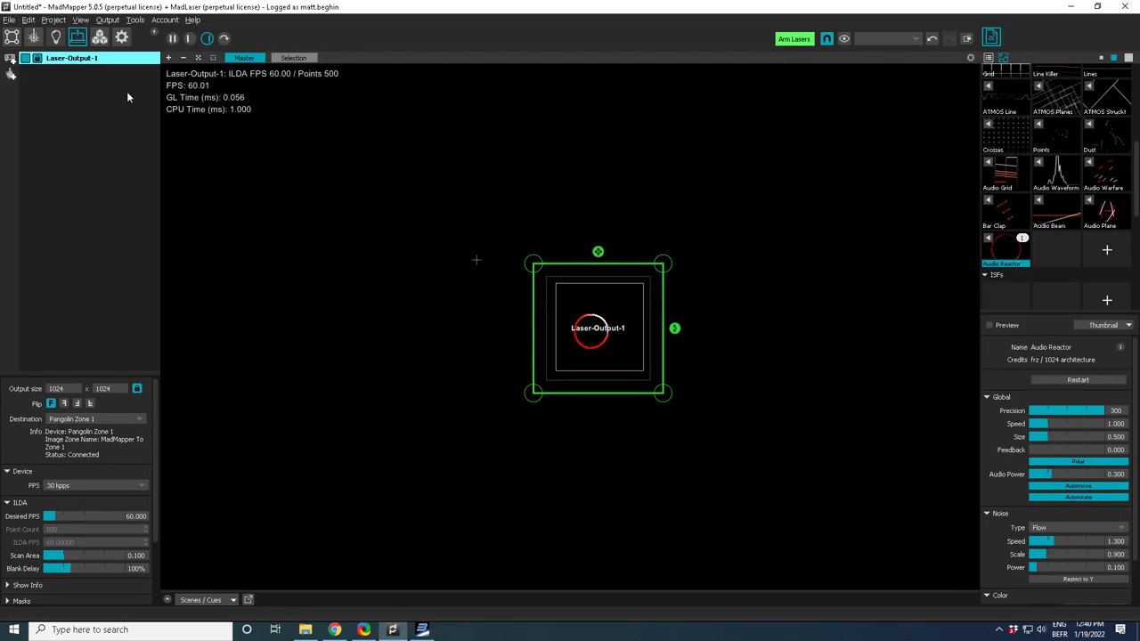
click(33, 37)
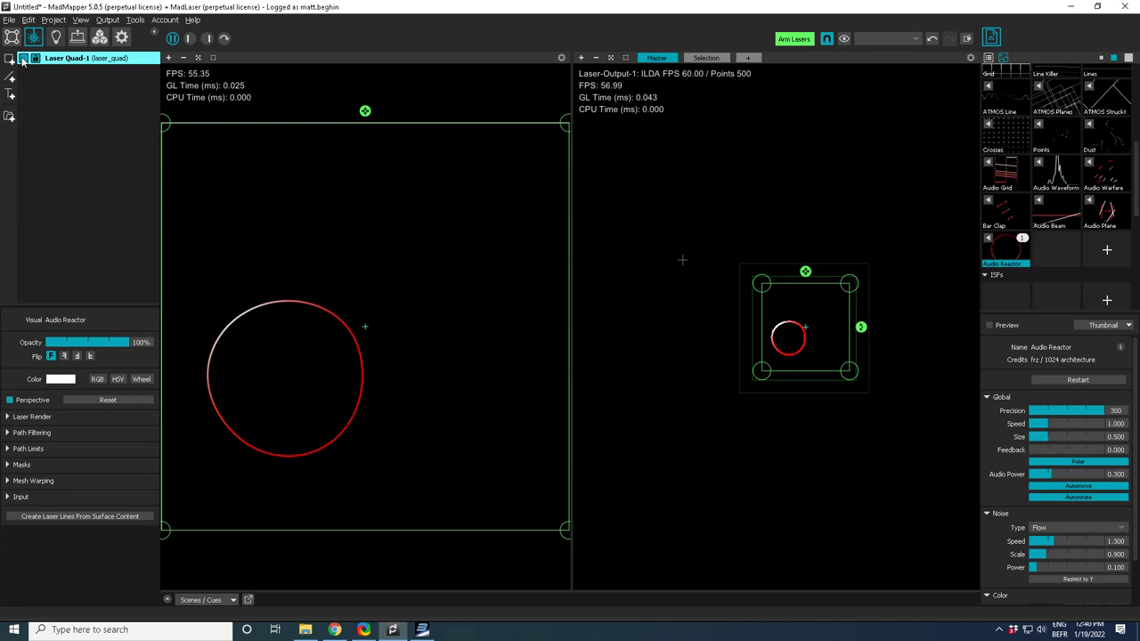
click(108, 19)
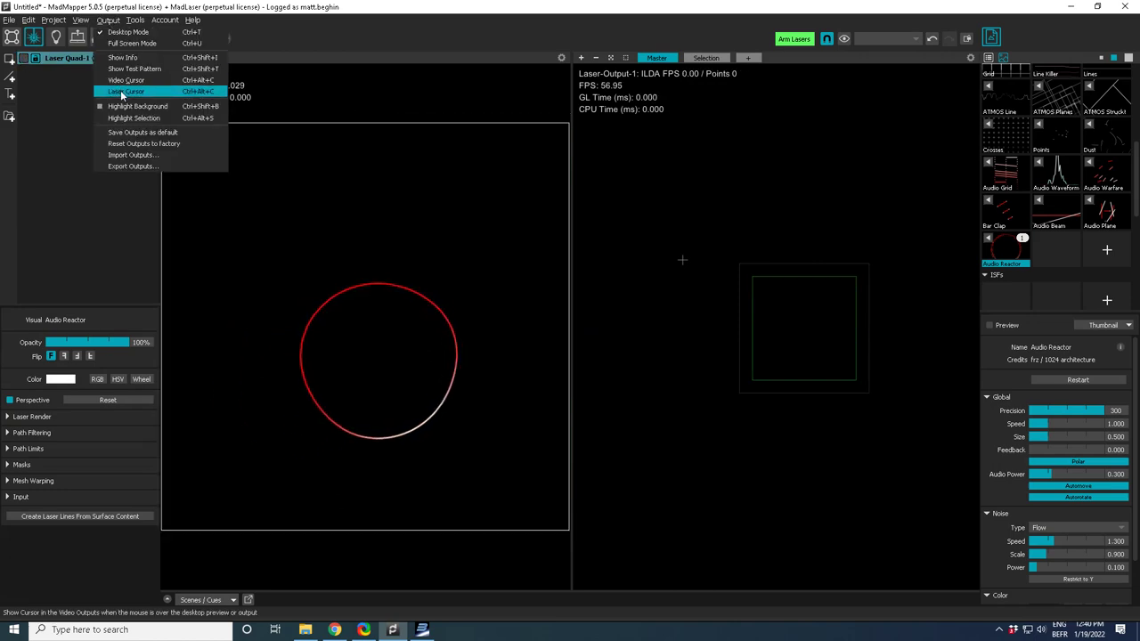
click(122, 92)
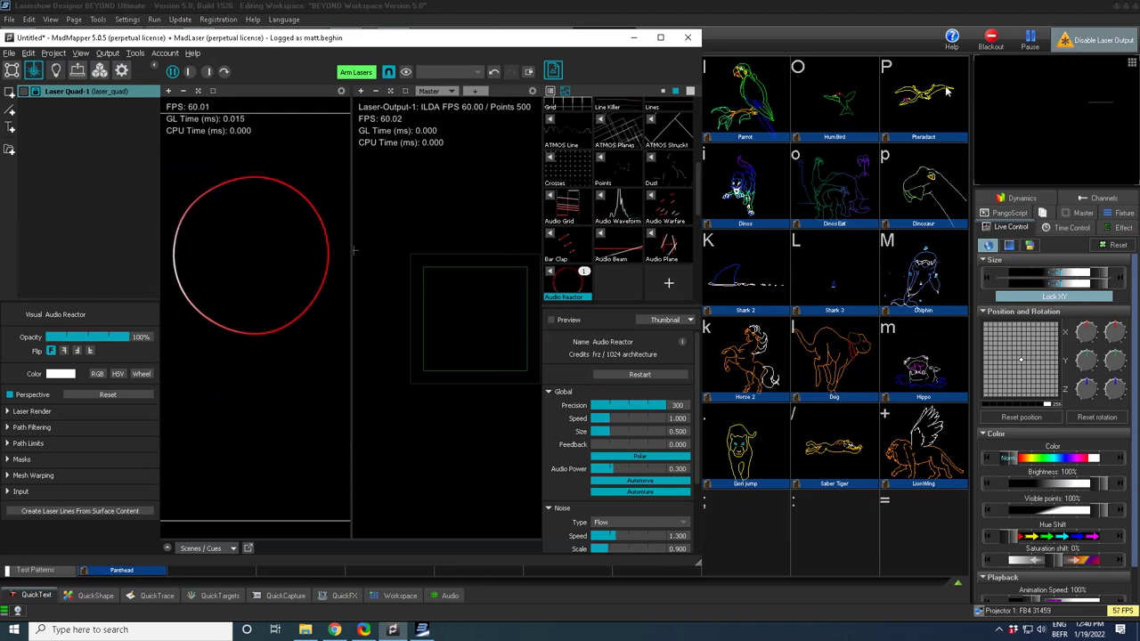
click(78, 71)
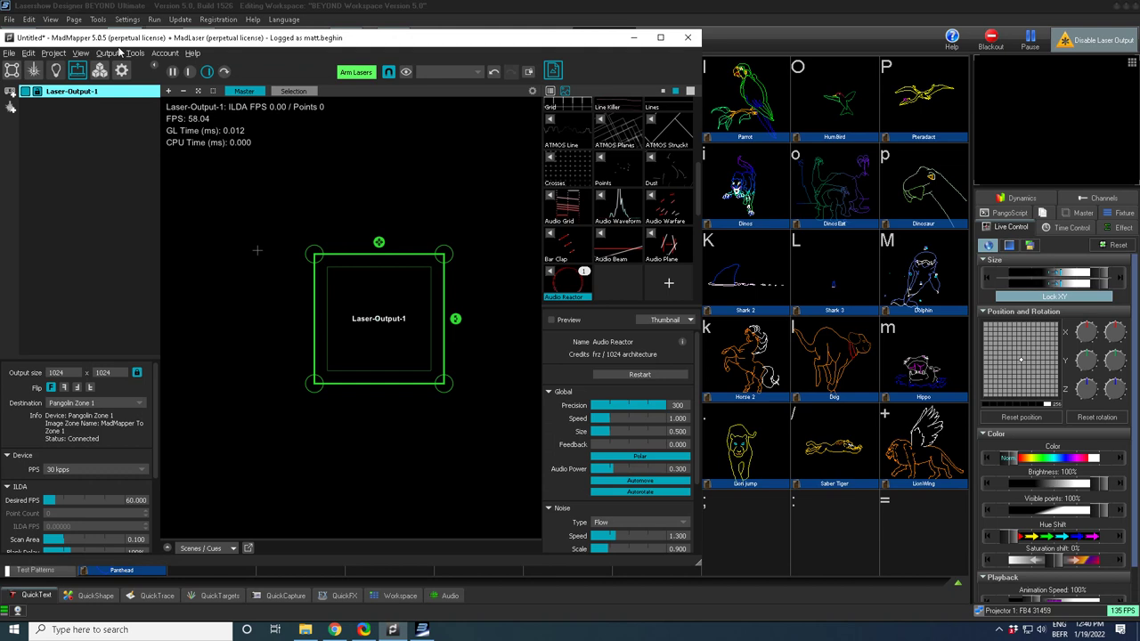
click(121, 70)
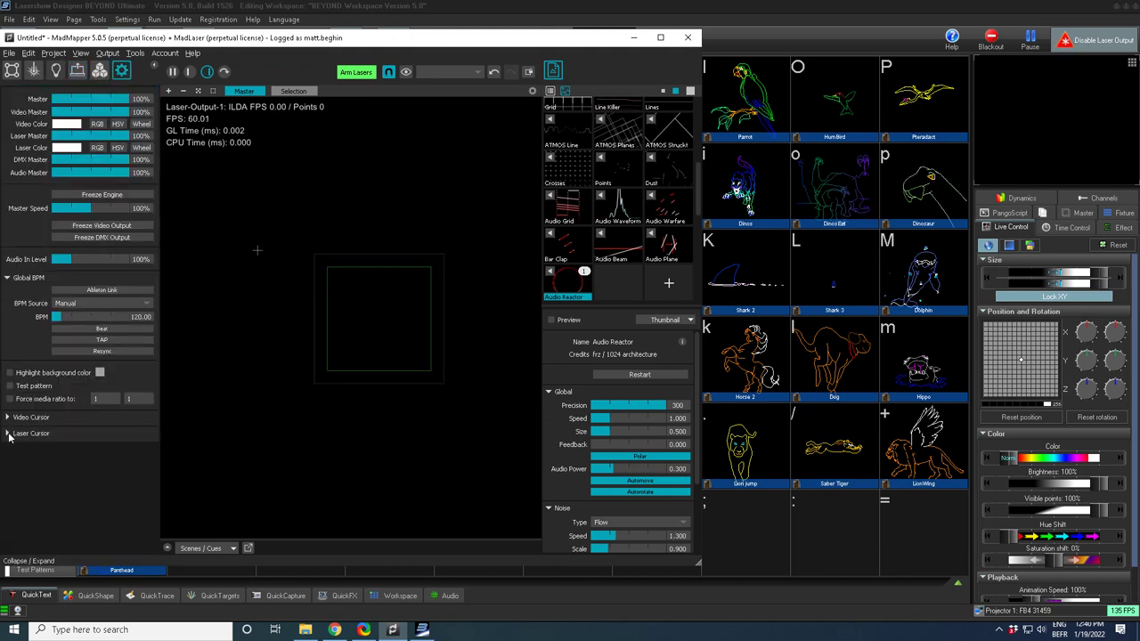
click(9, 434)
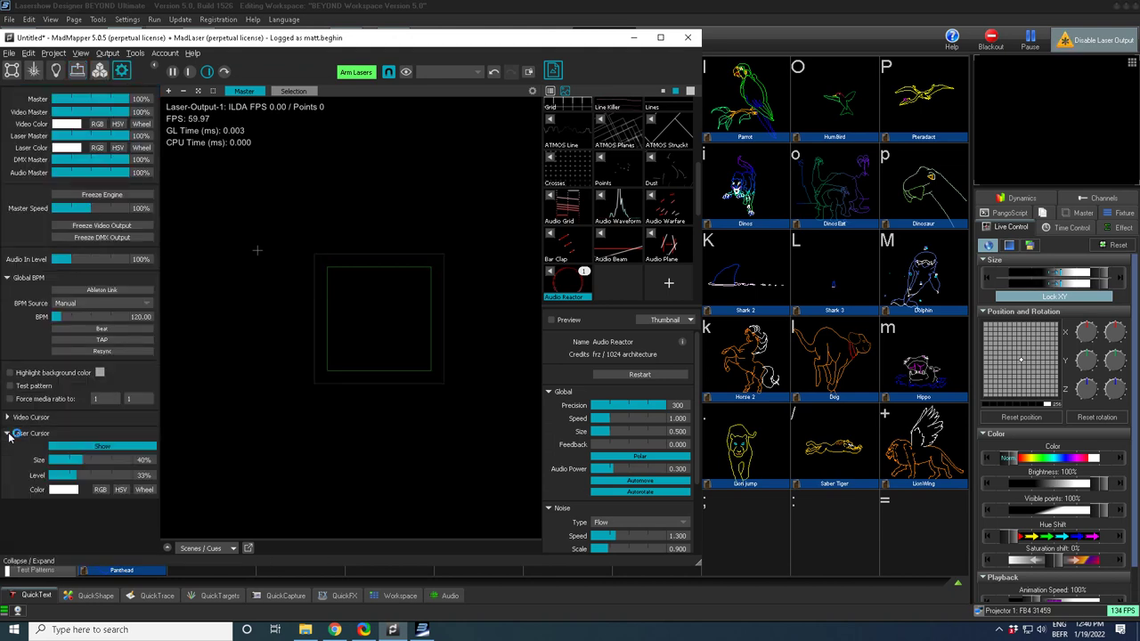
double_click(80, 477)
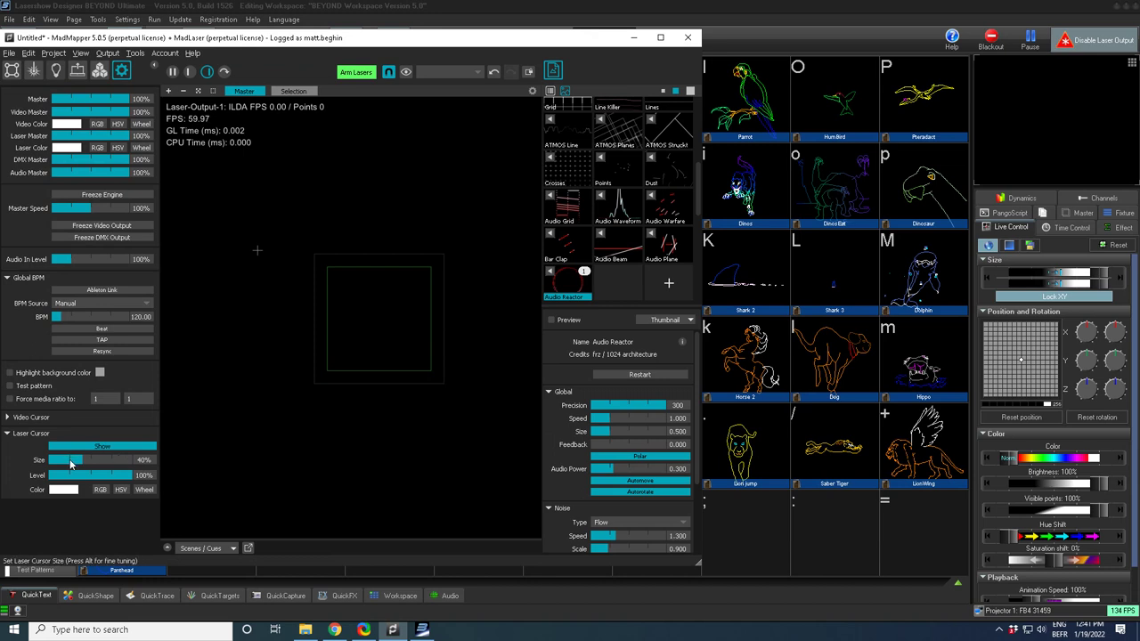
drag(71, 462, 68, 462)
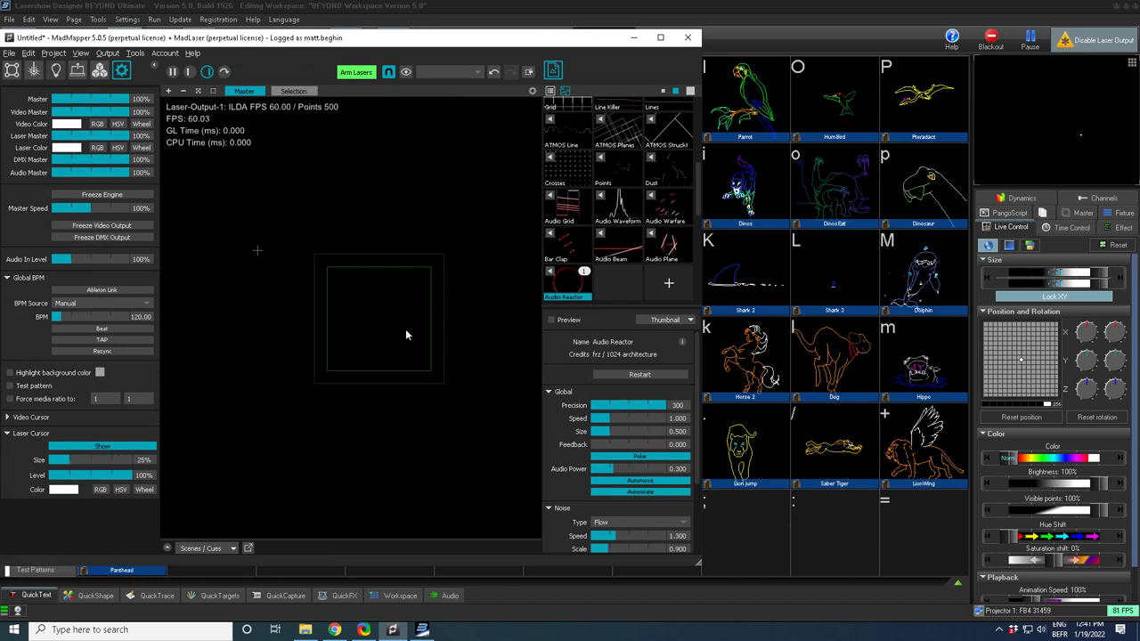
click(36, 72)
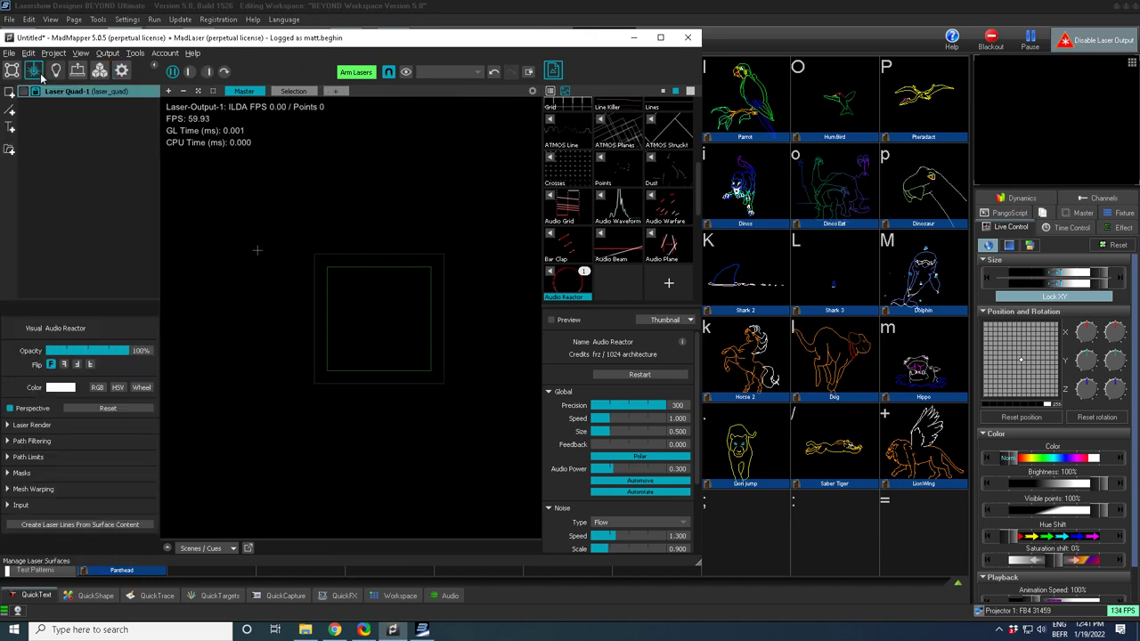
Add a Laser Lines surface, draw an M, then draw an O as Line-2.
click(41, 79)
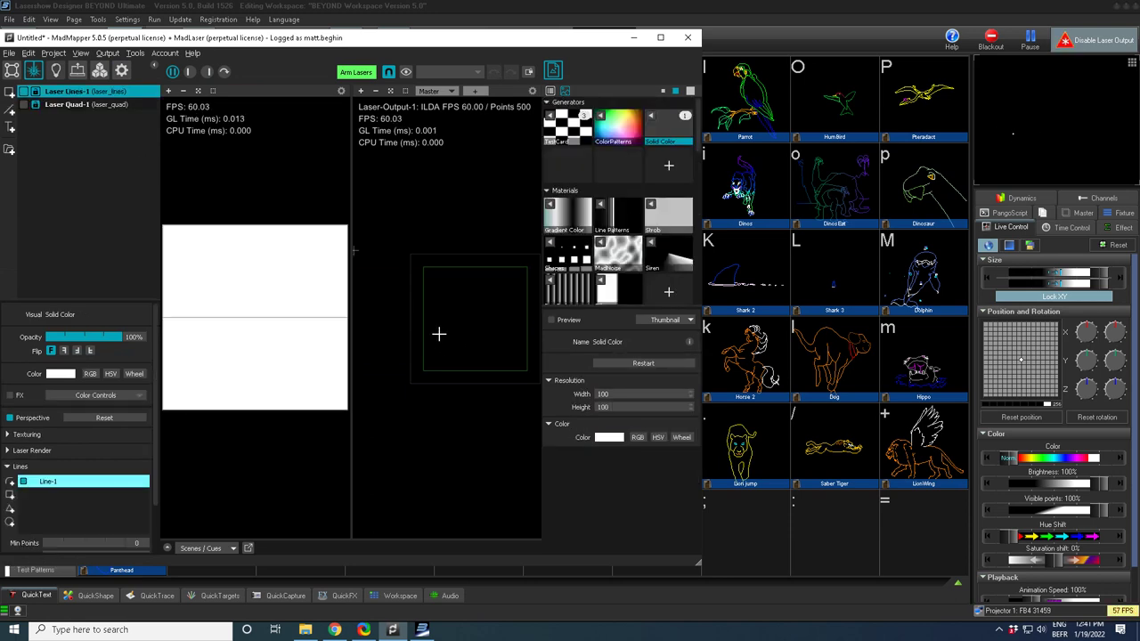
drag(438, 333, 436, 301)
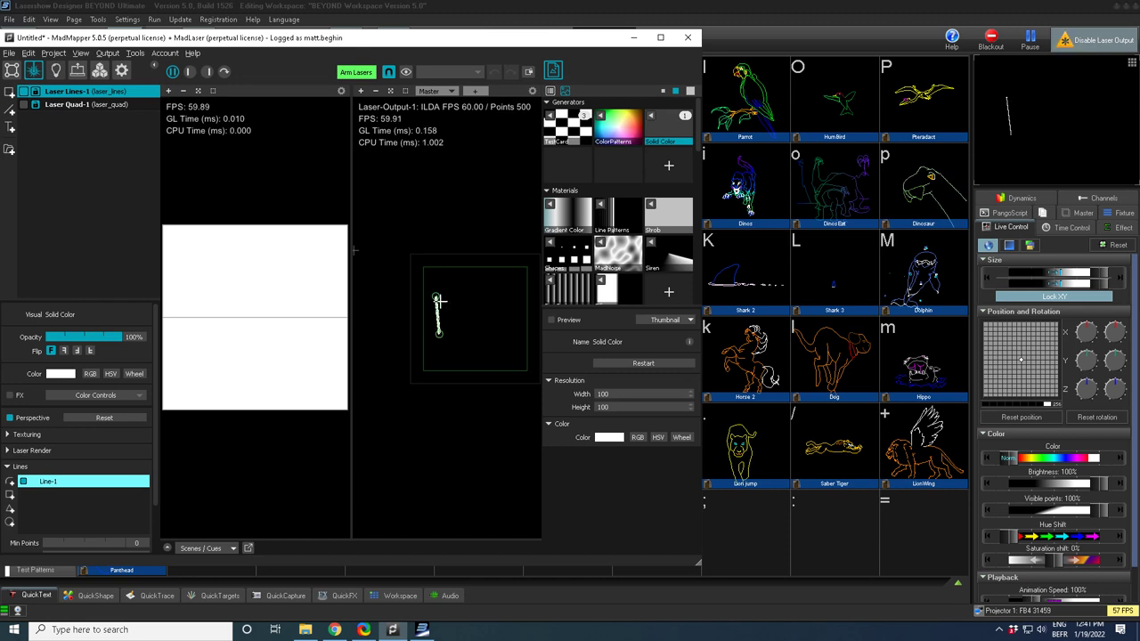
click(445, 314)
click(460, 296)
click(462, 330)
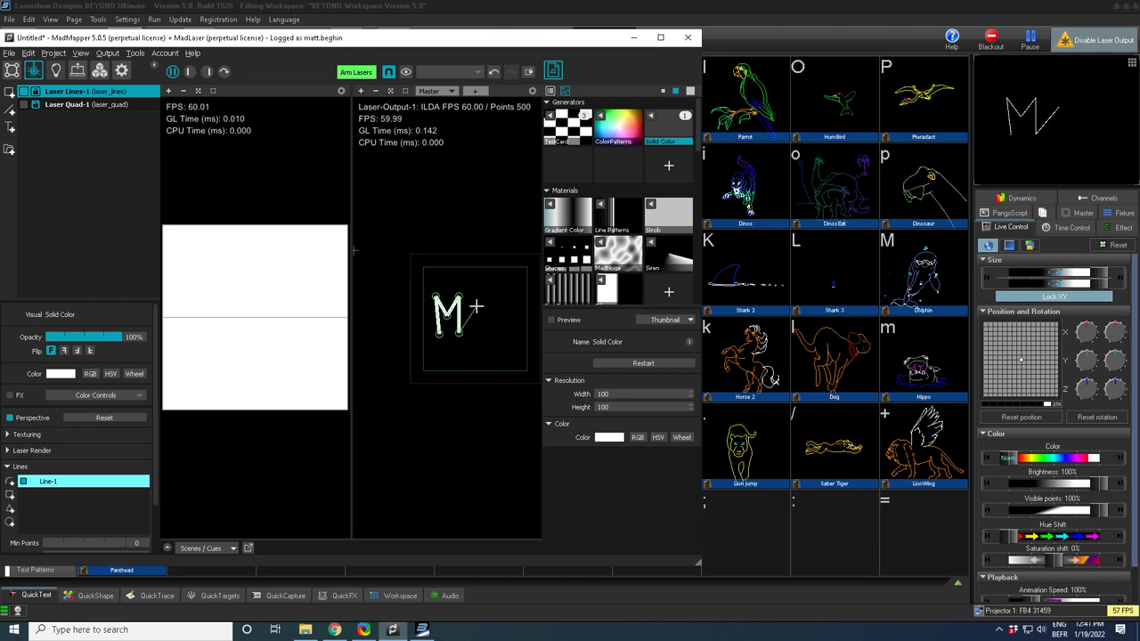
right_click(477, 308)
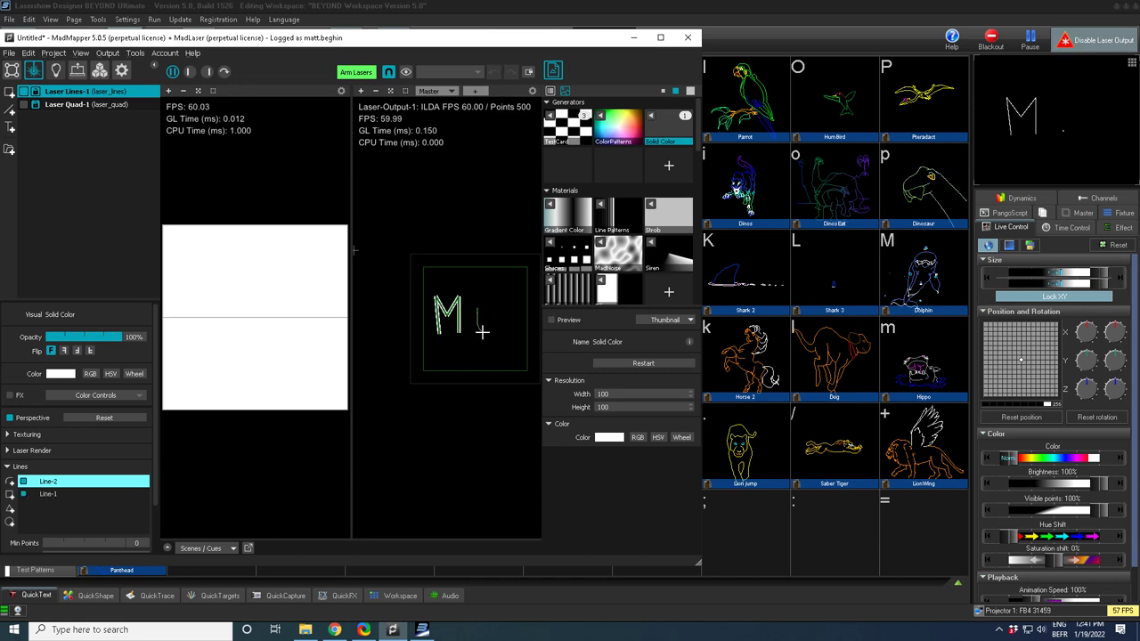
drag(487, 301, 487, 298)
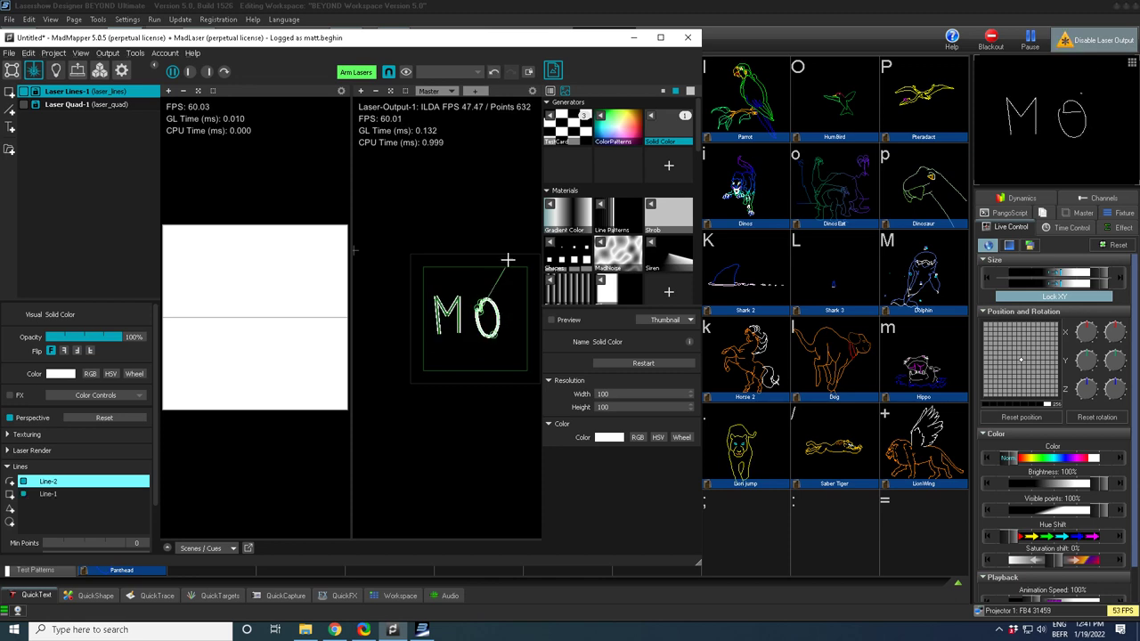
Apply Line Patterns then Gradient Color to the lines, then hide them to restore the red circle.
click(600, 205)
click(601, 206)
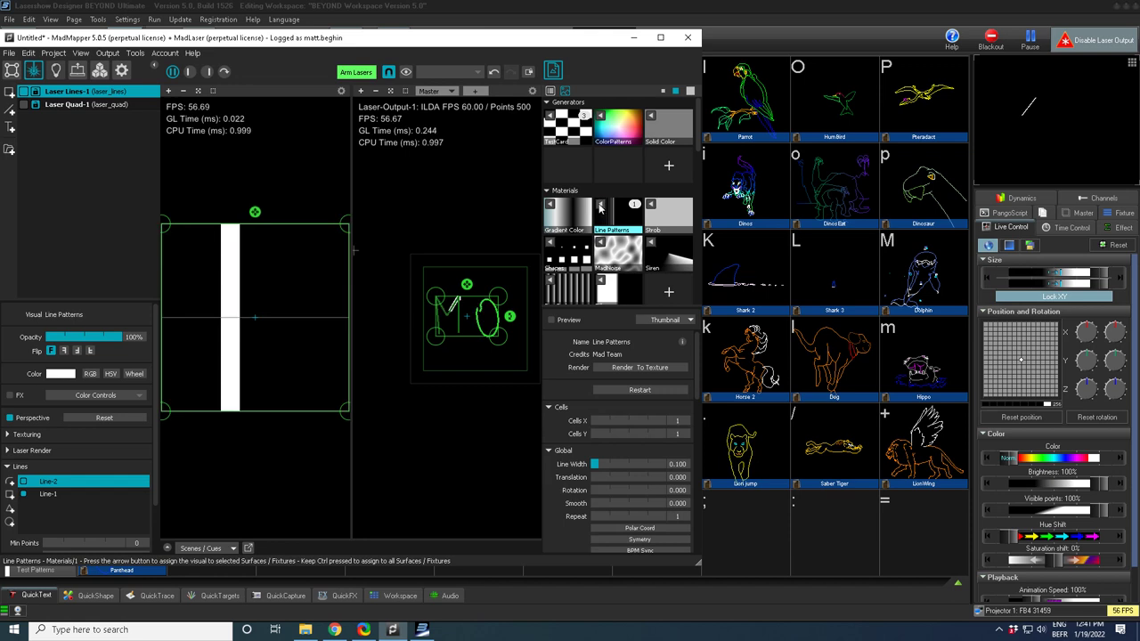
click(549, 204)
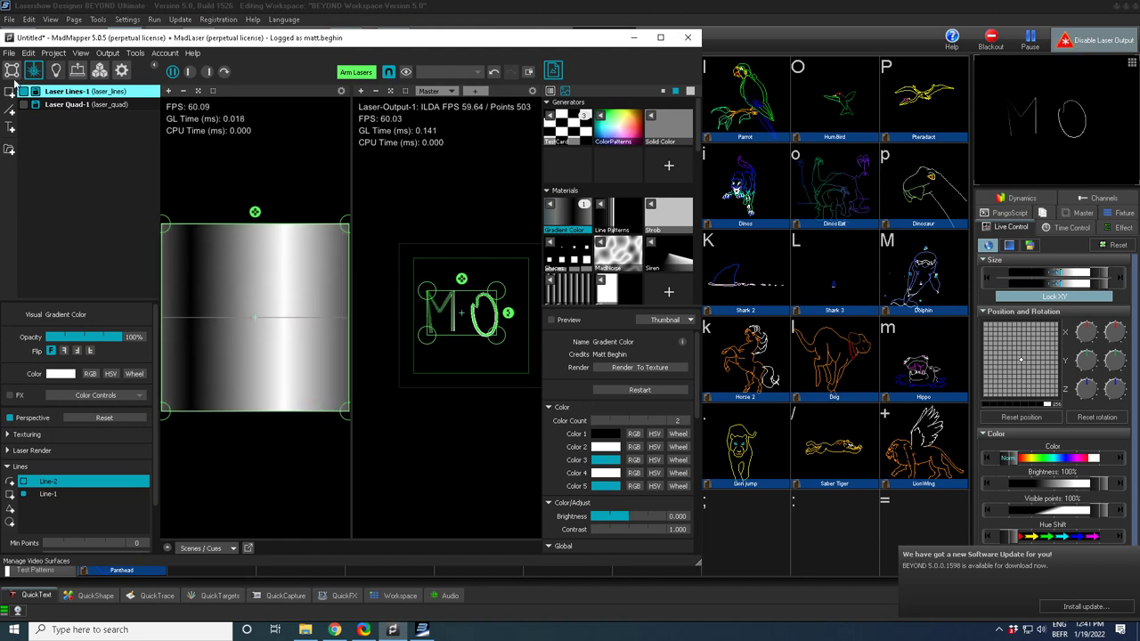
click(28, 105)
click(28, 105)
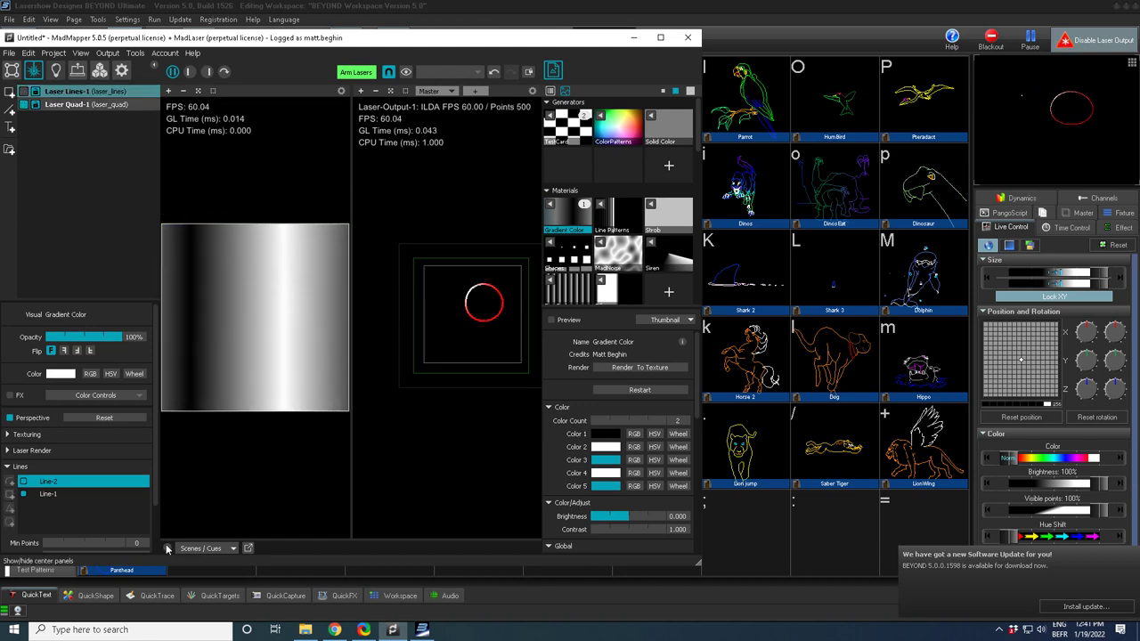
Pull Laser Quad-1's right corners inward for perspective, apply Grid, and store it as Cue-1.
click(167, 549)
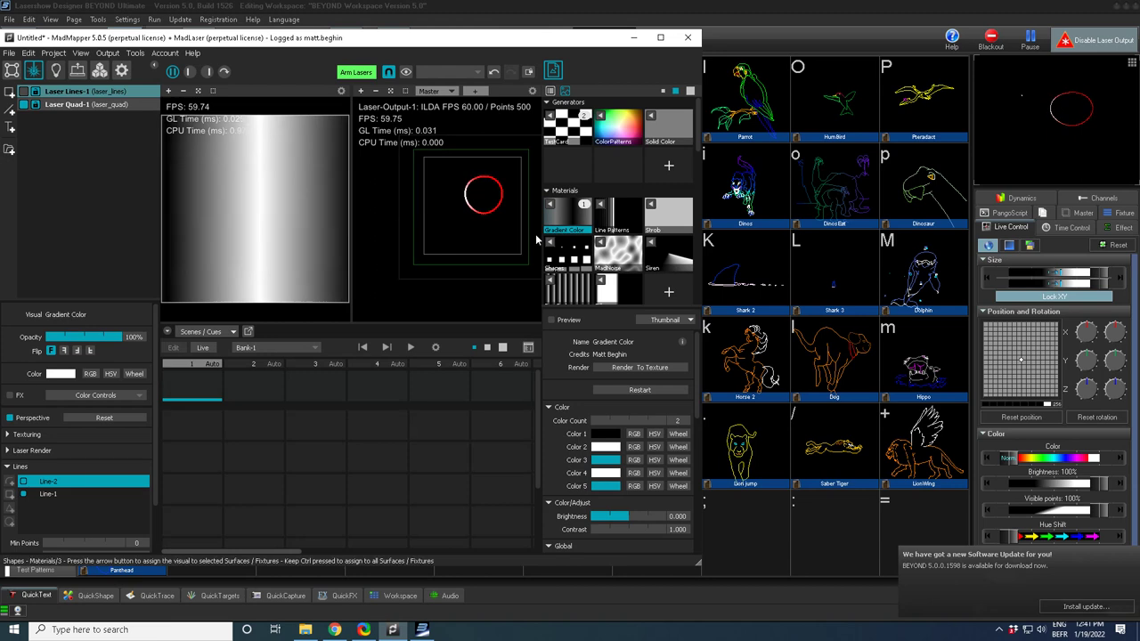
click(64, 106)
drag(520, 253, 479, 224)
drag(520, 159, 495, 186)
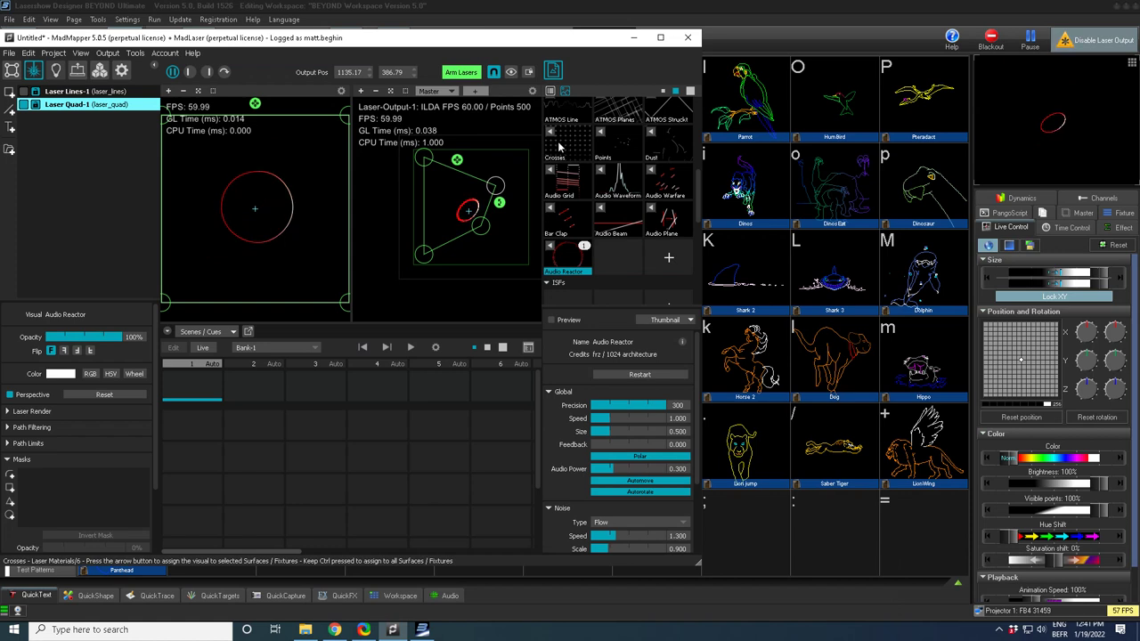
scroll(551, 133, up, 2)
click(550, 133)
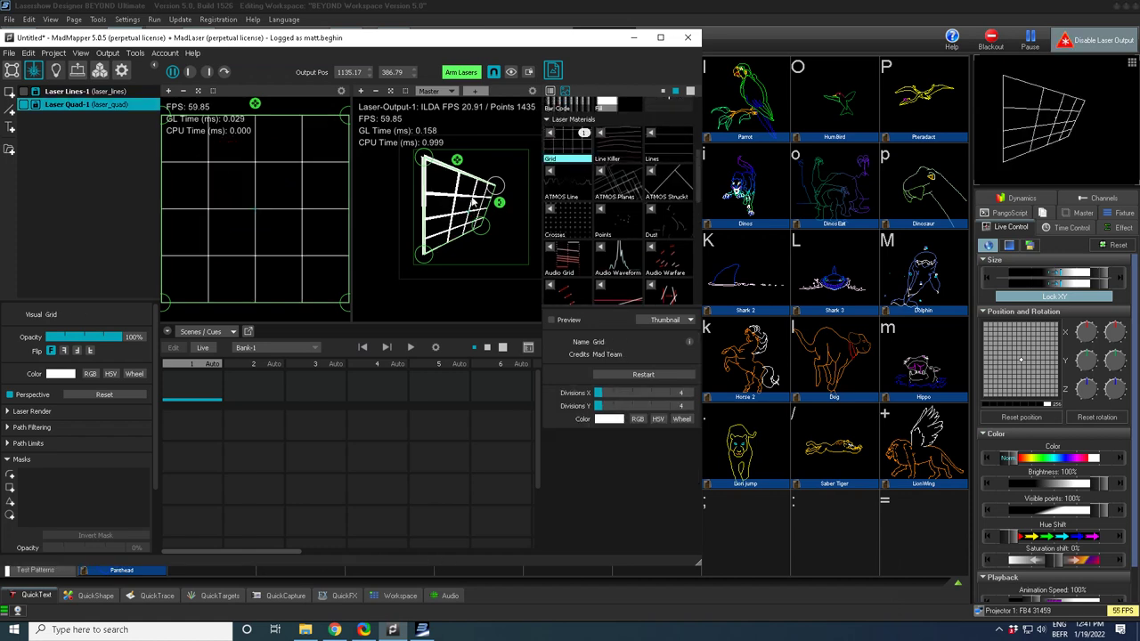
drag(495, 186, 469, 216)
drag(89, 106, 191, 425)
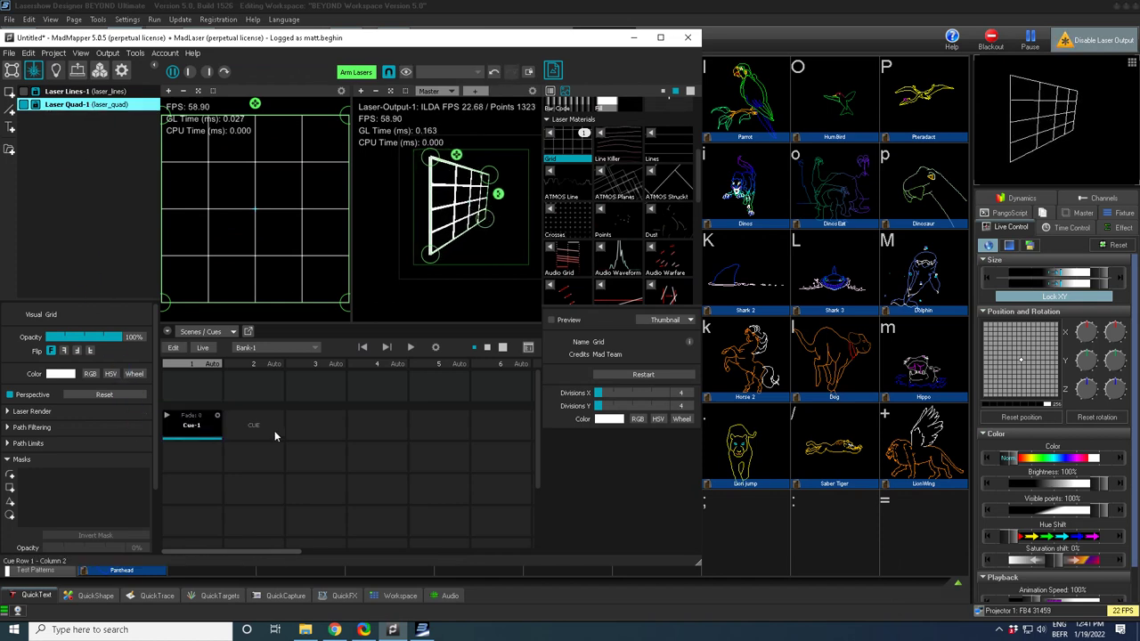
Try Crosses, add Beam Patterns and Shape Patterns via a 'beam' library search, then store Cue-2.
click(550, 208)
scroll(653, 208, down, 3)
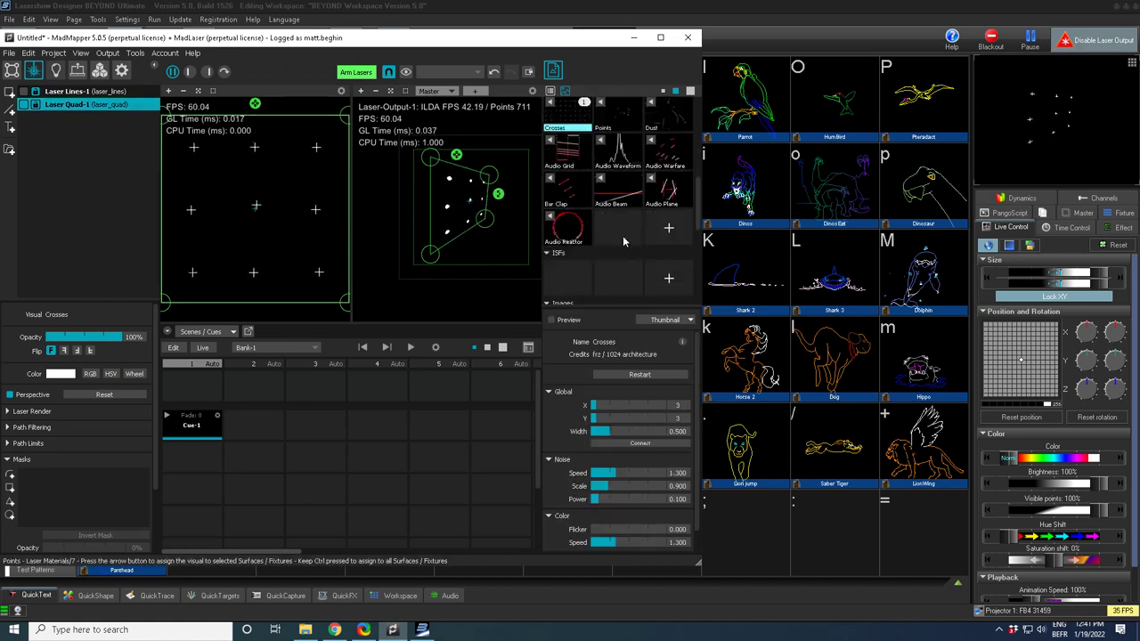
click(653, 208)
text(beam)
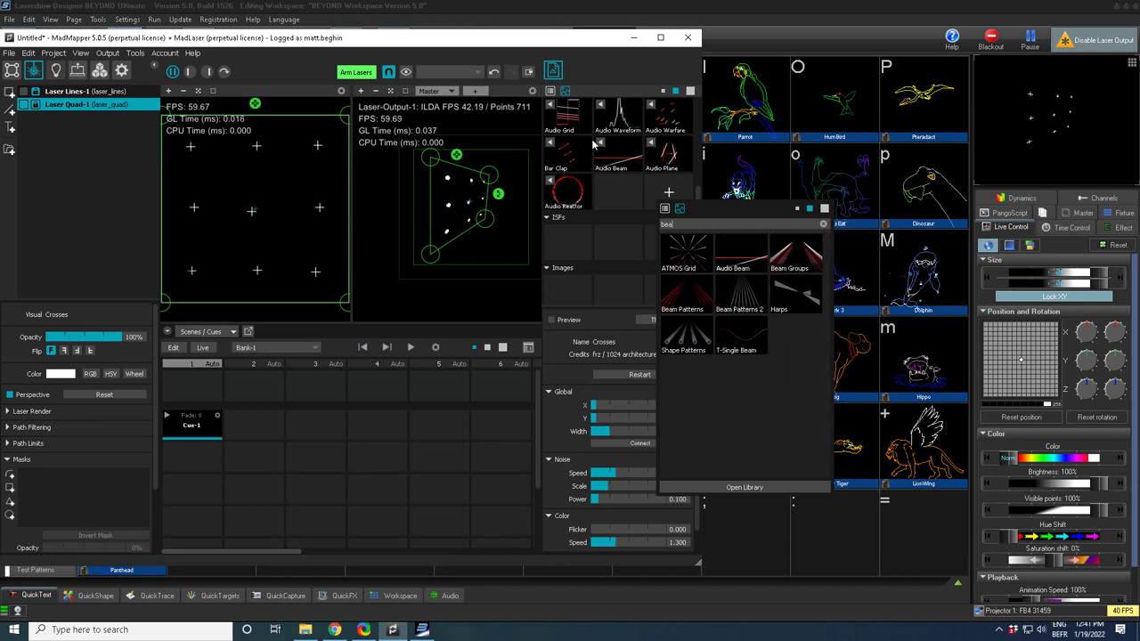
click(695, 297)
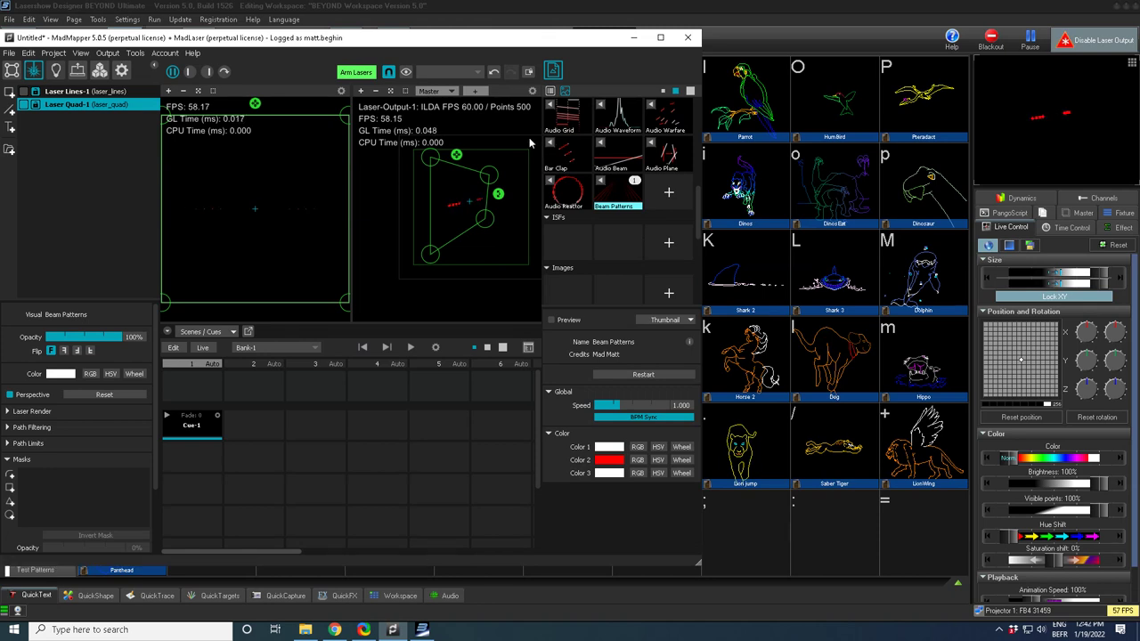
click(663, 193)
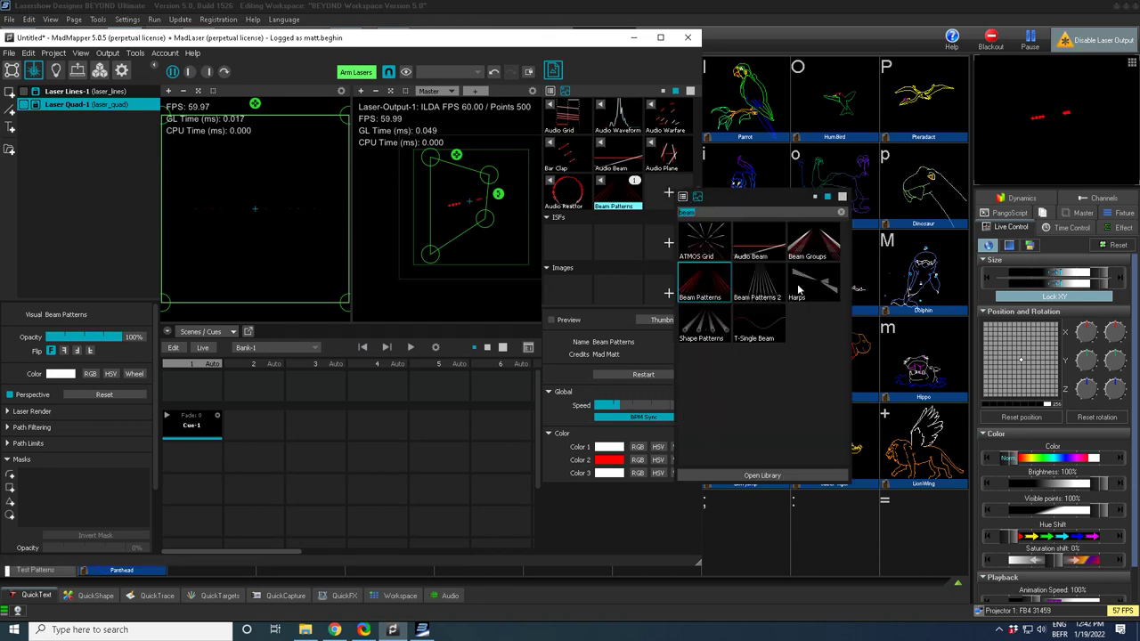
click(711, 328)
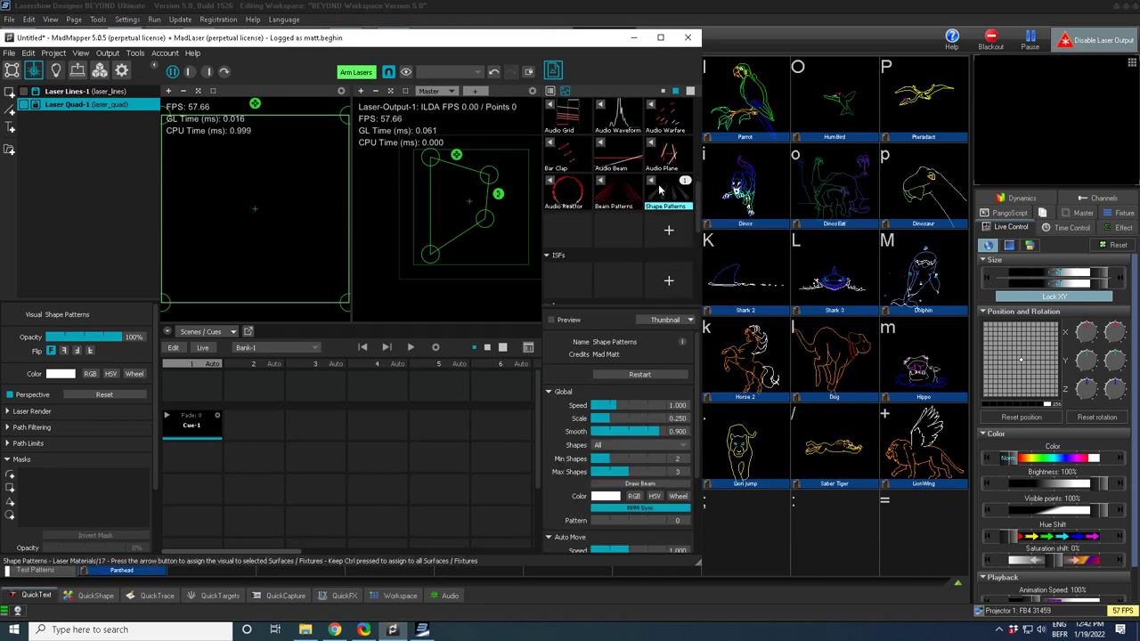
click(89, 106)
click(254, 424)
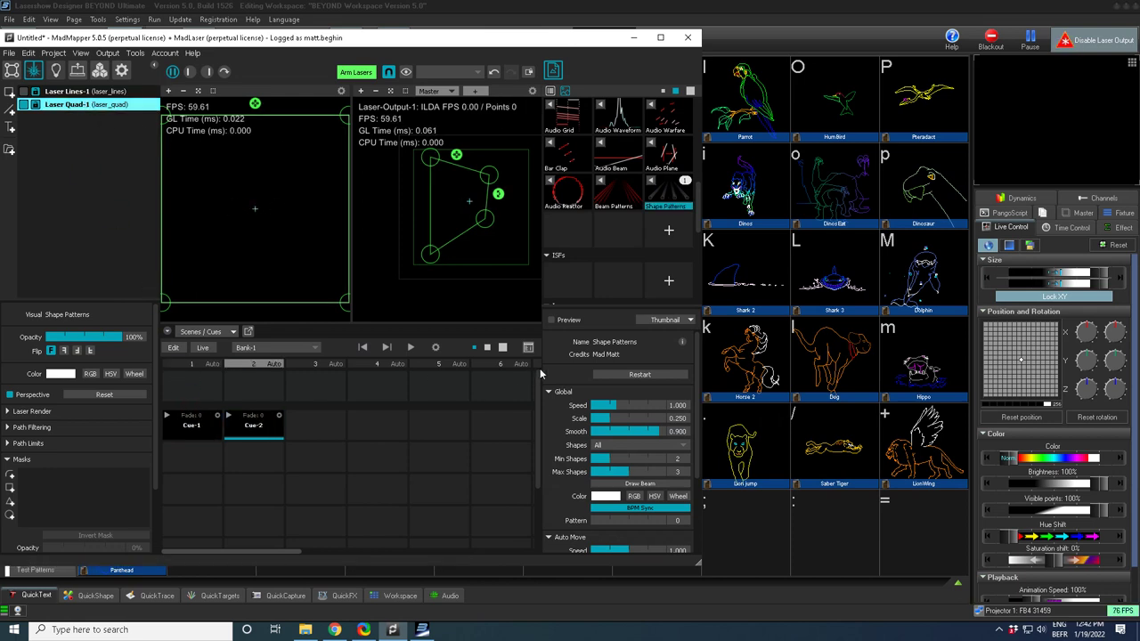
Check Laser Quad-1's properties in the Cue Inspector, then hide the inspector again.
click(528, 347)
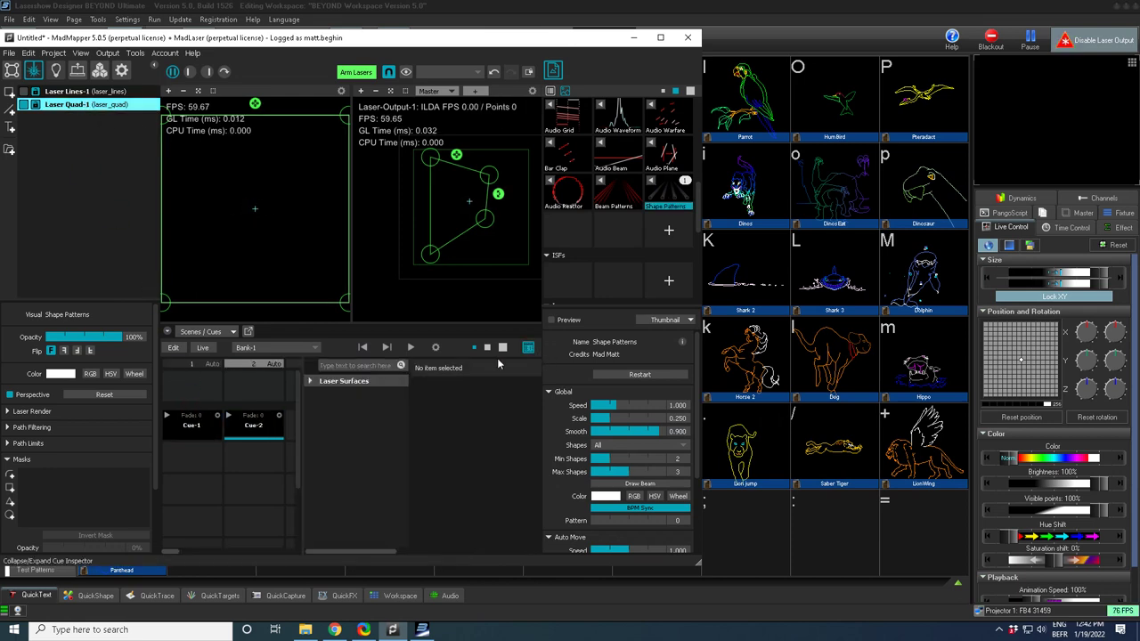
click(309, 381)
click(321, 393)
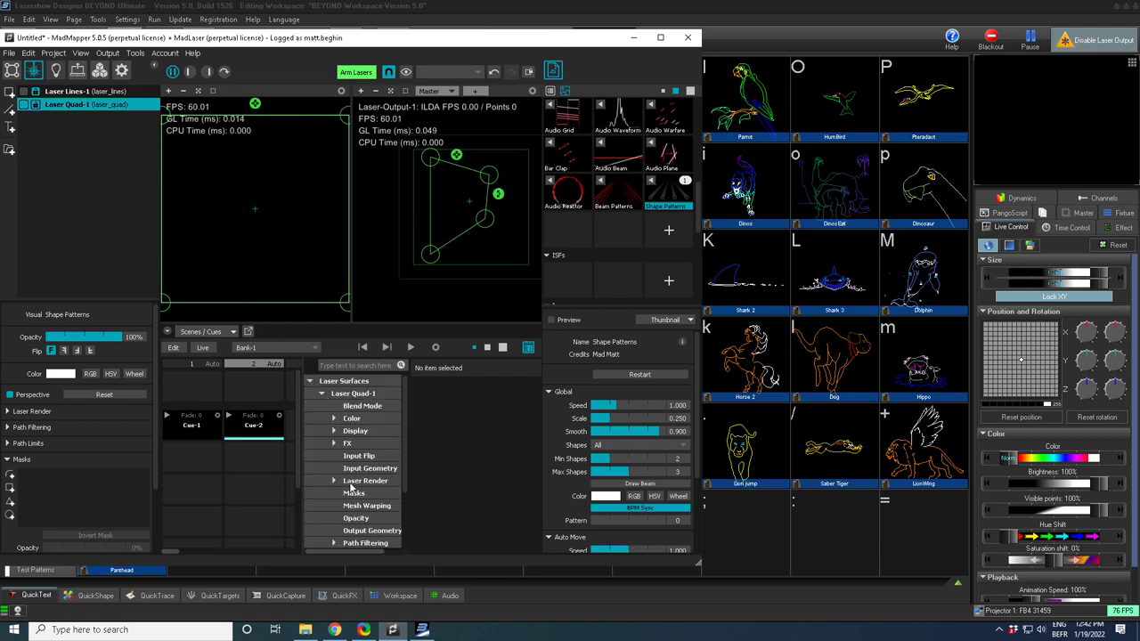
click(528, 348)
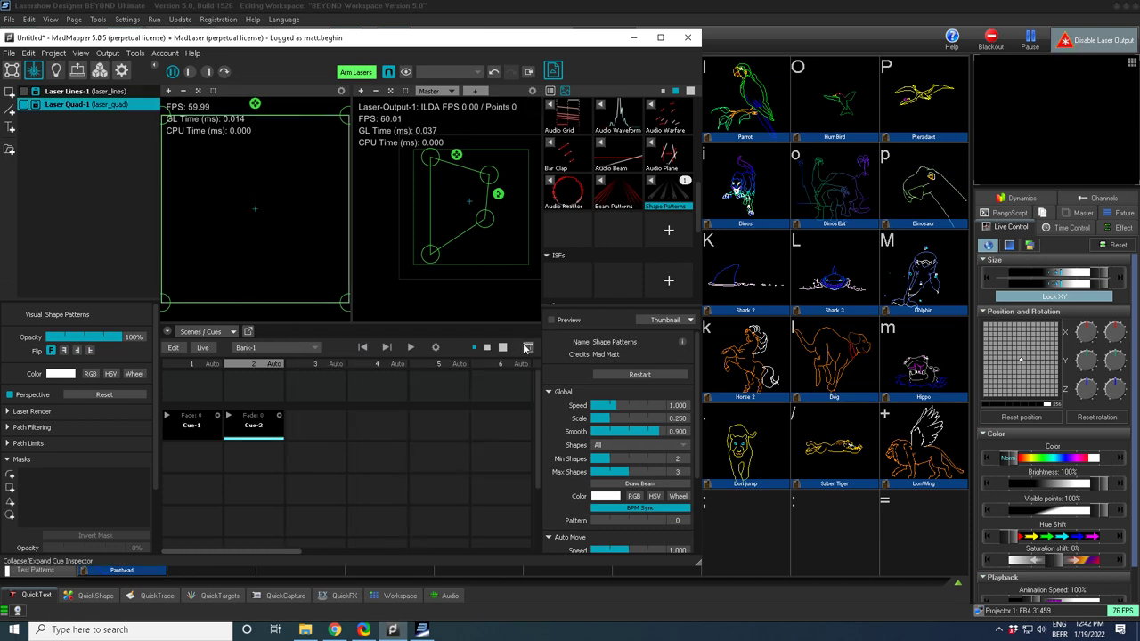
Assign MIDI notes to Cue-1 and Cue-2 in MIDI mapping mode, then exit mapping.
key(ctrl+k)
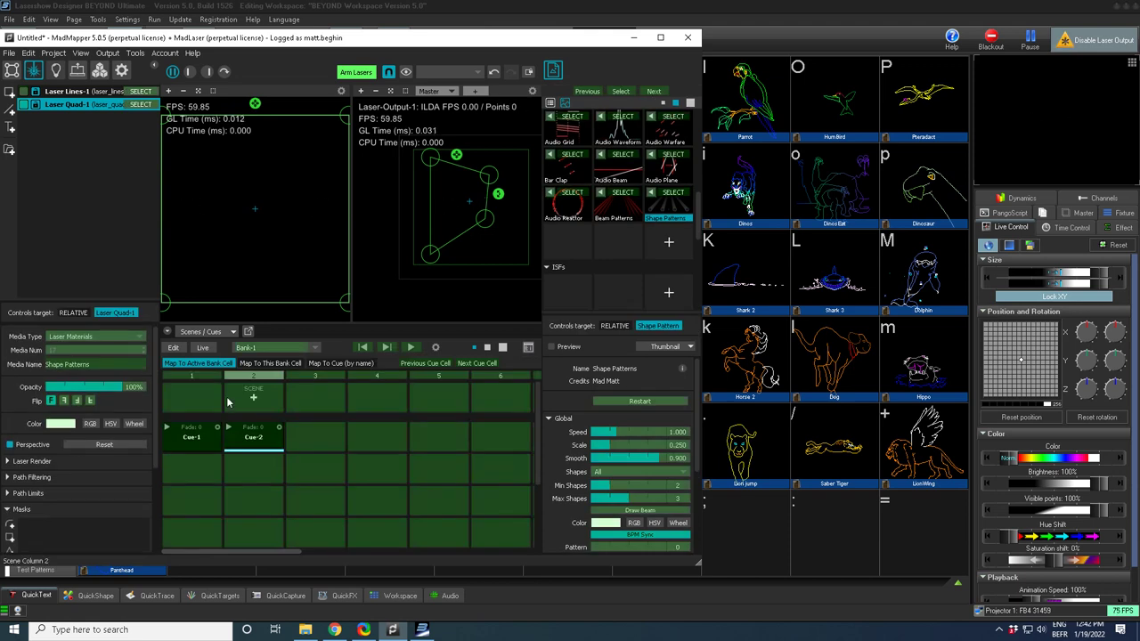
click(28, 53)
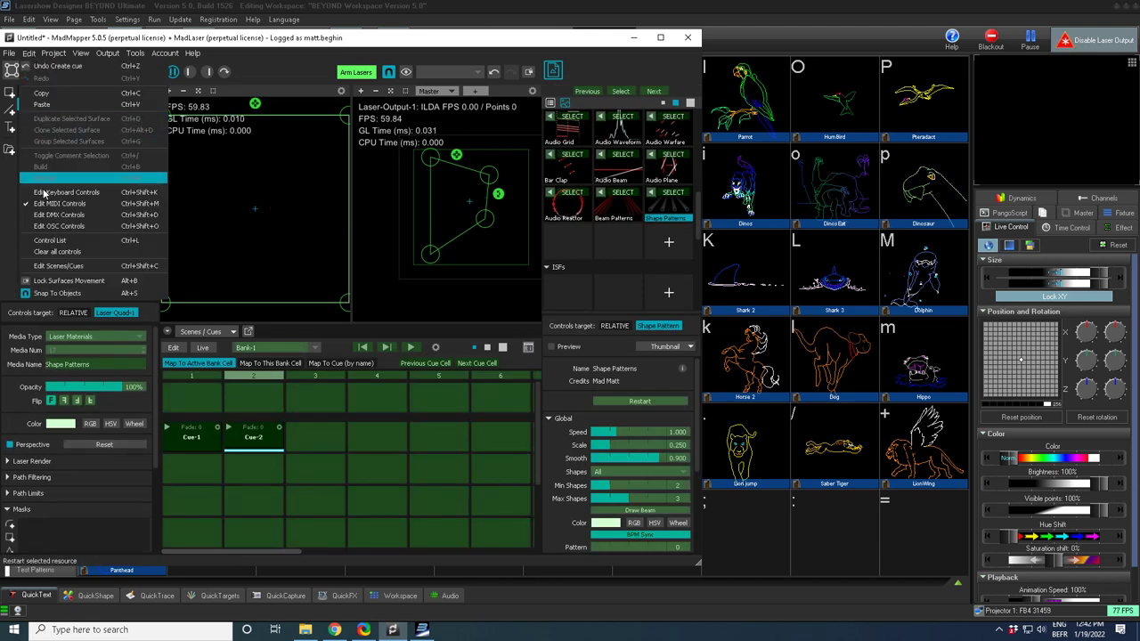
click(190, 445)
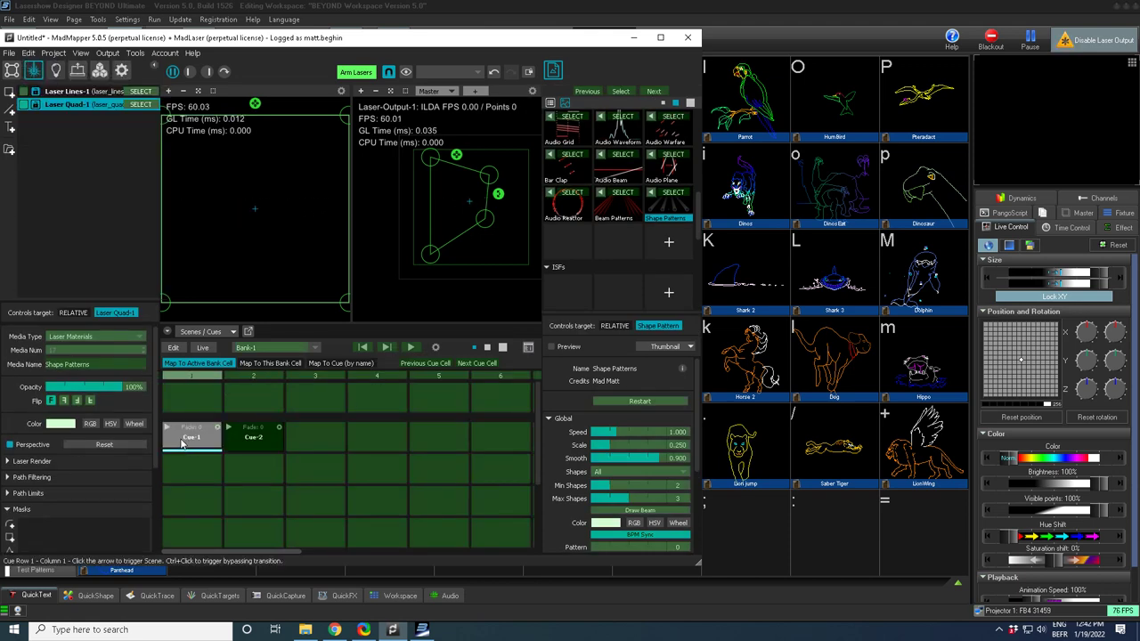
click(252, 438)
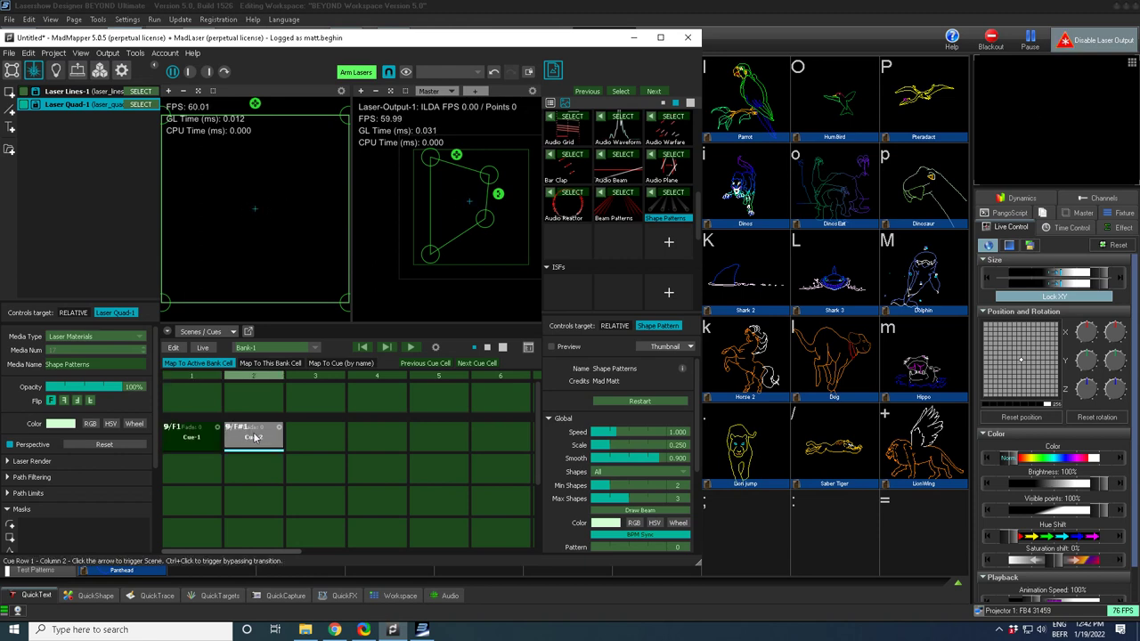
click(239, 433)
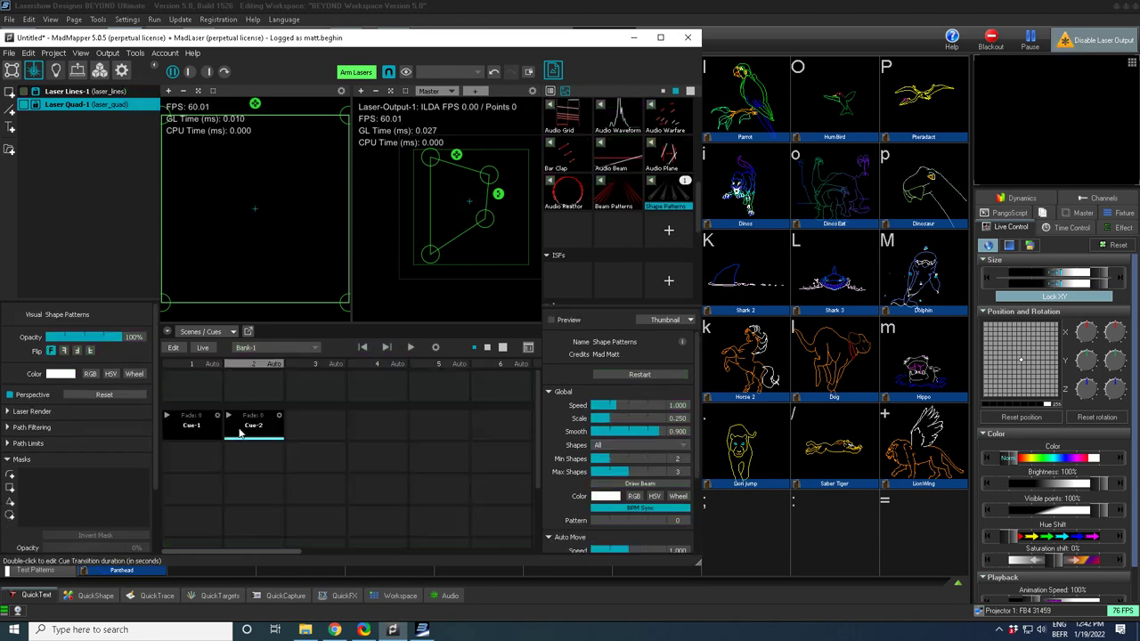
Add a MIDI control to Shape Patterns Speed and learn it from CC 78 on channel 9.
right_click(608, 406)
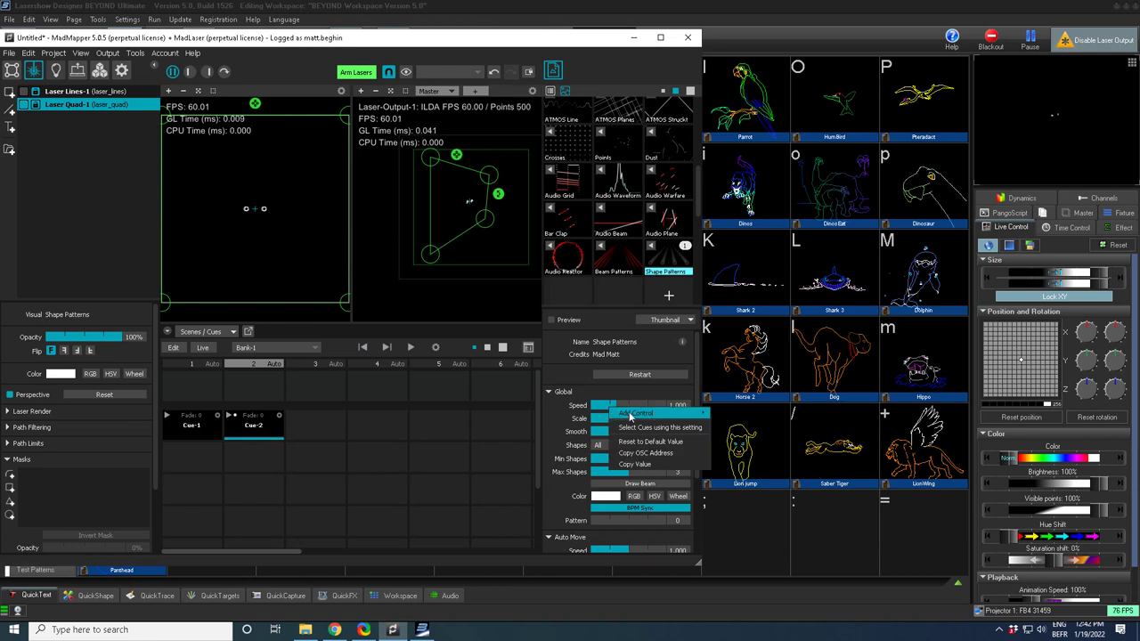
mouse_move(628, 418)
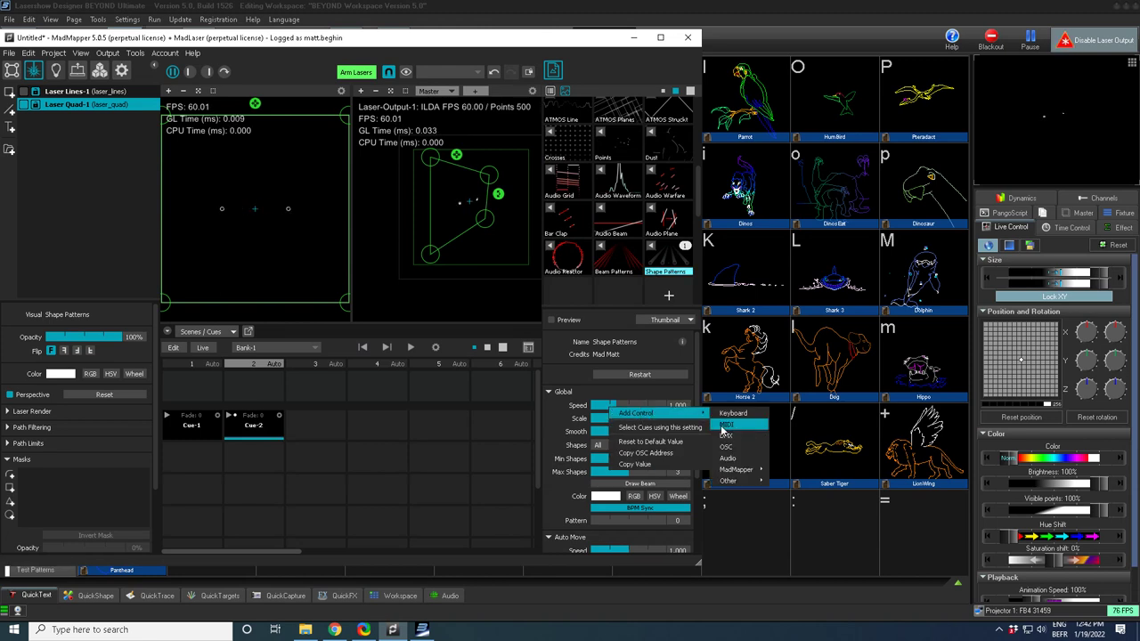
click(723, 425)
click(497, 368)
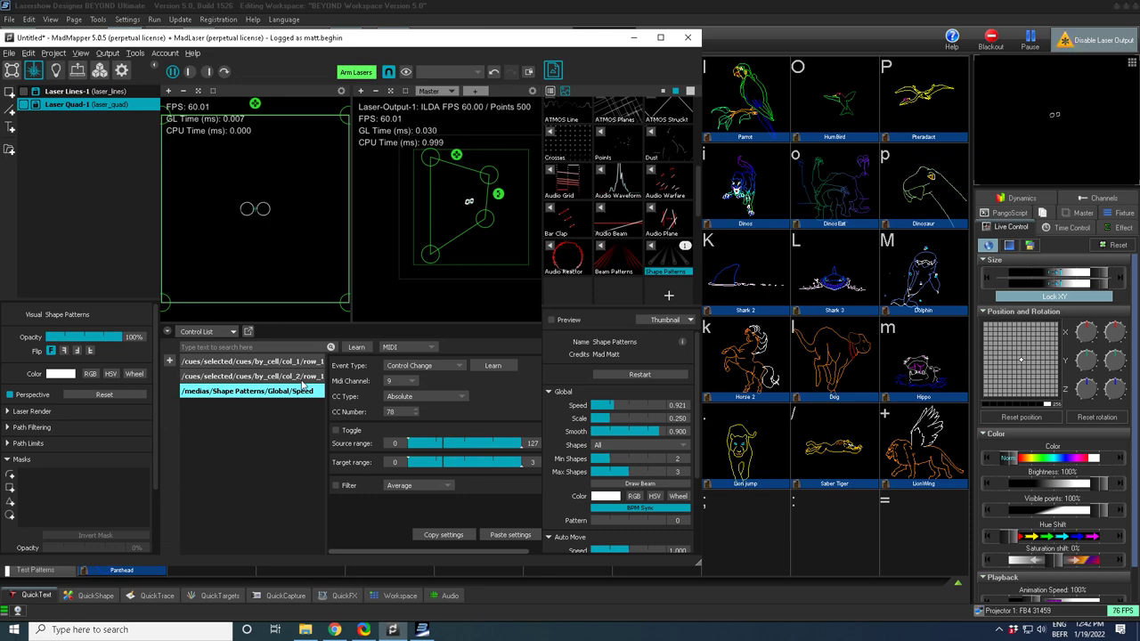
Show Laser-Output-1's output settings and keep its destination as Pangolin Zone 1.
click(82, 71)
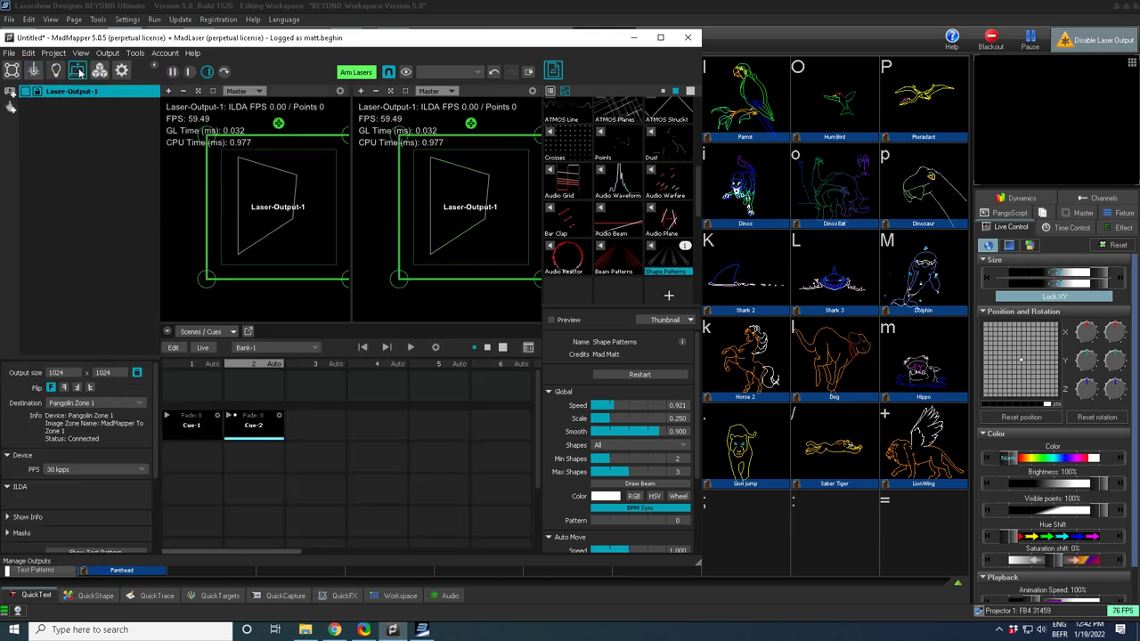
click(73, 402)
scroll(135, 465, down, 3)
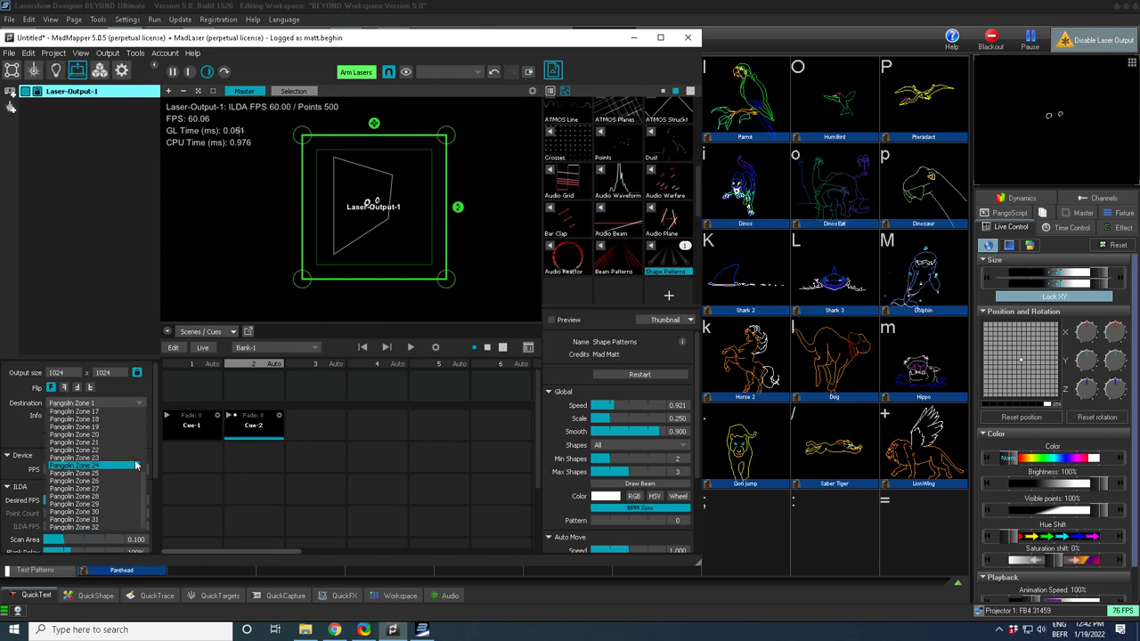
scroll(124, 445, up, 3)
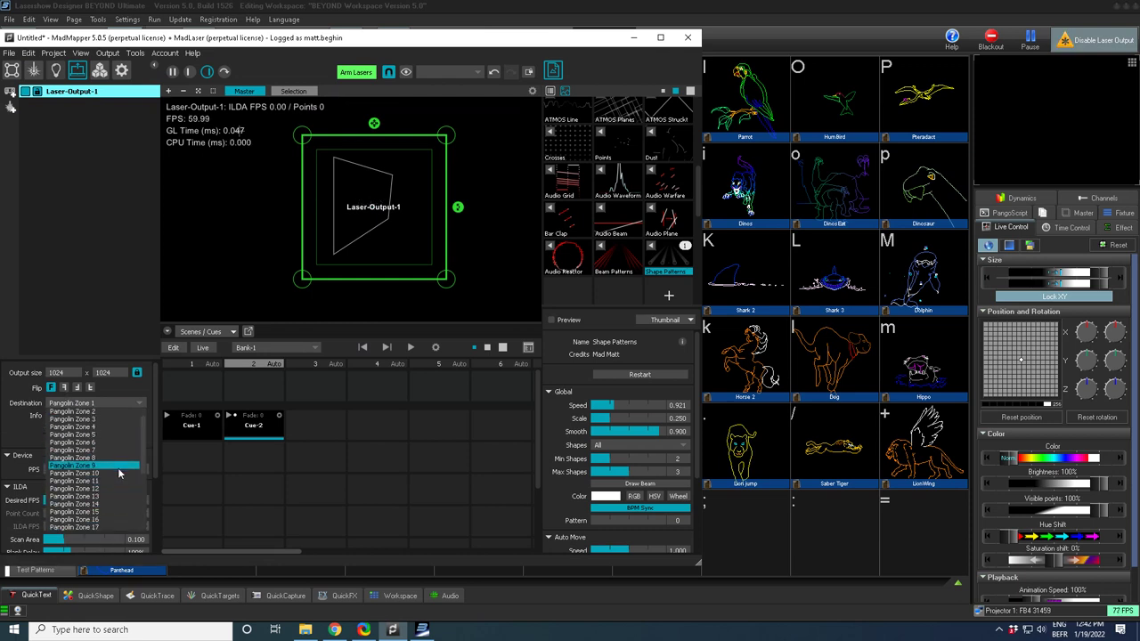
click(116, 403)
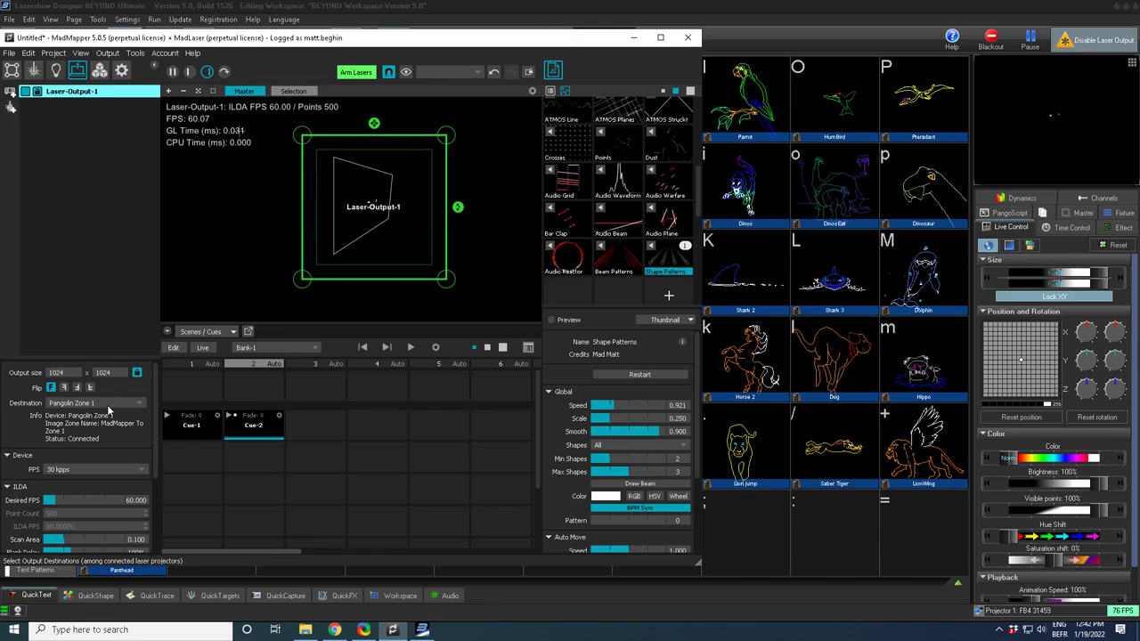